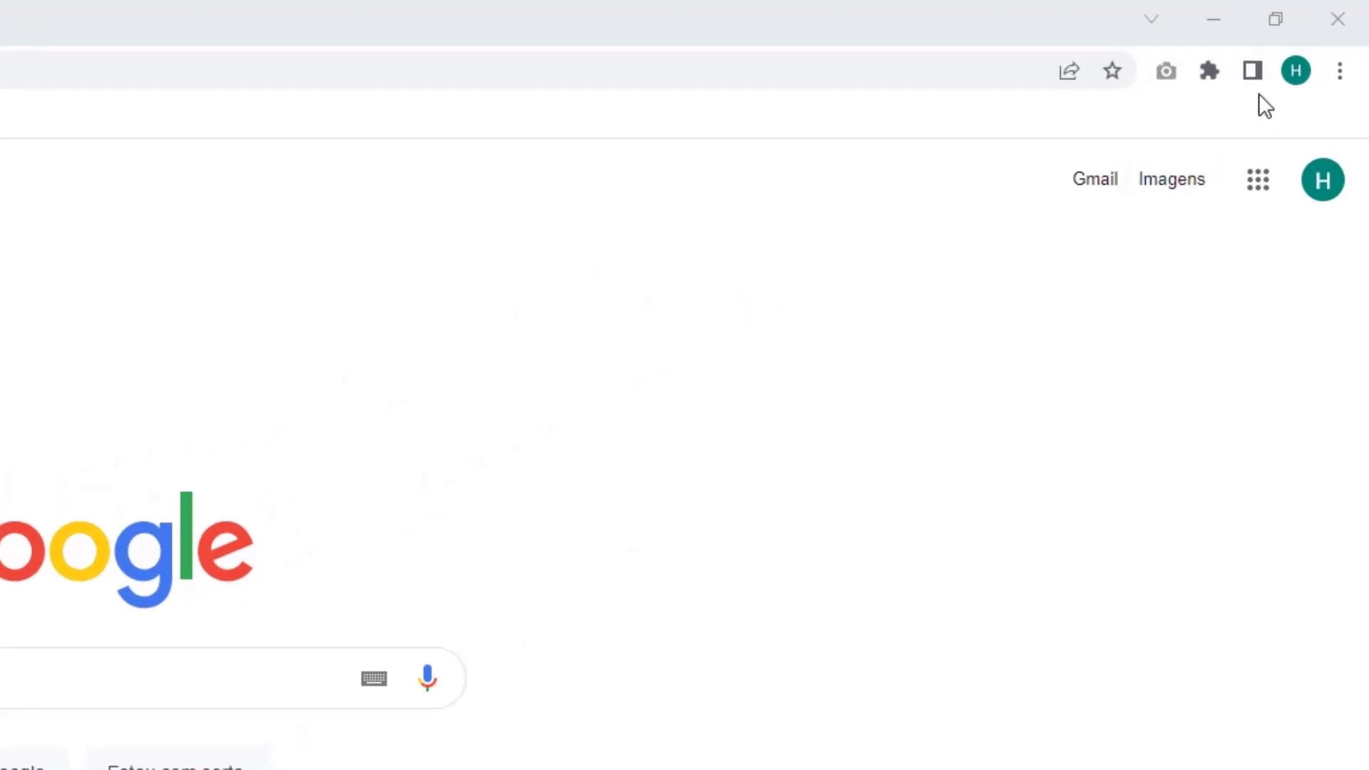
Remove the last hour's cookies and cached images and files from the browser, excluding the browsing history.
left_click(1340, 71)
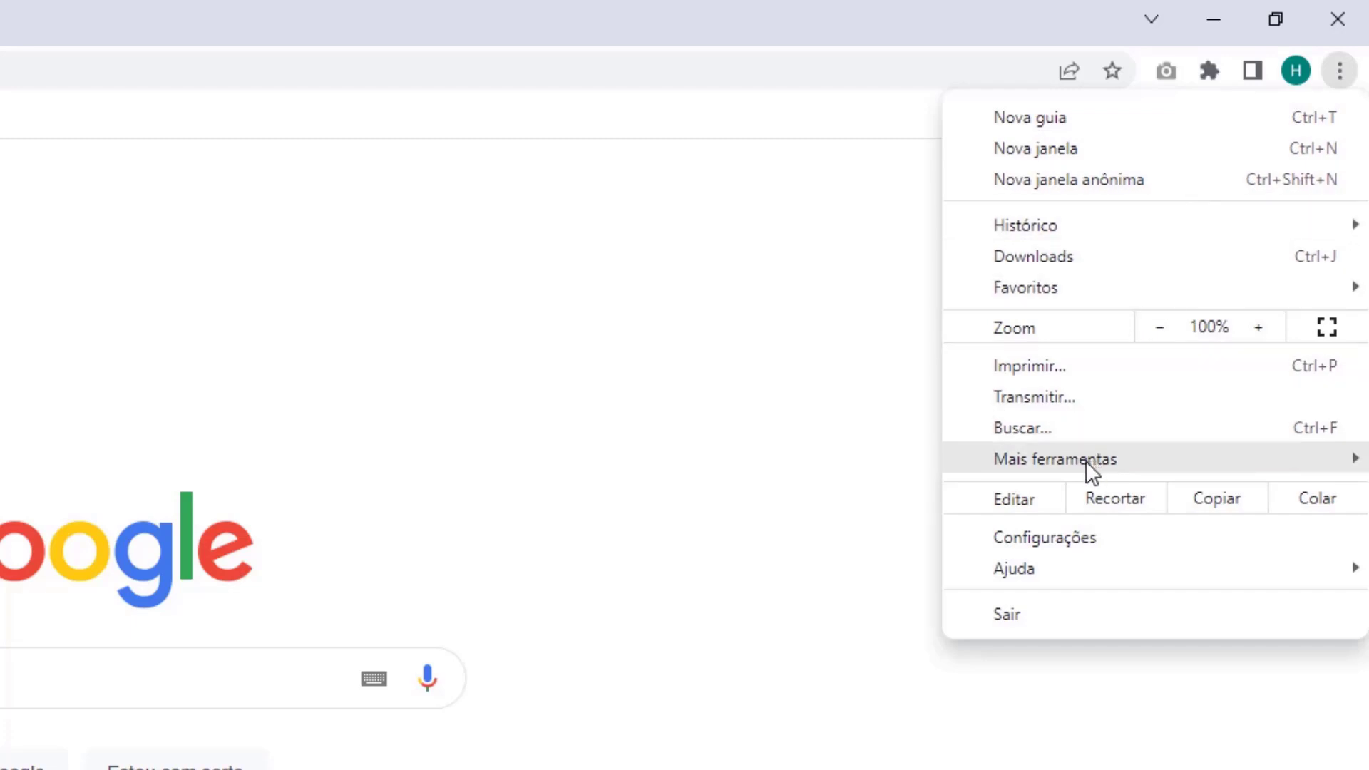
mouse_move(1044, 463)
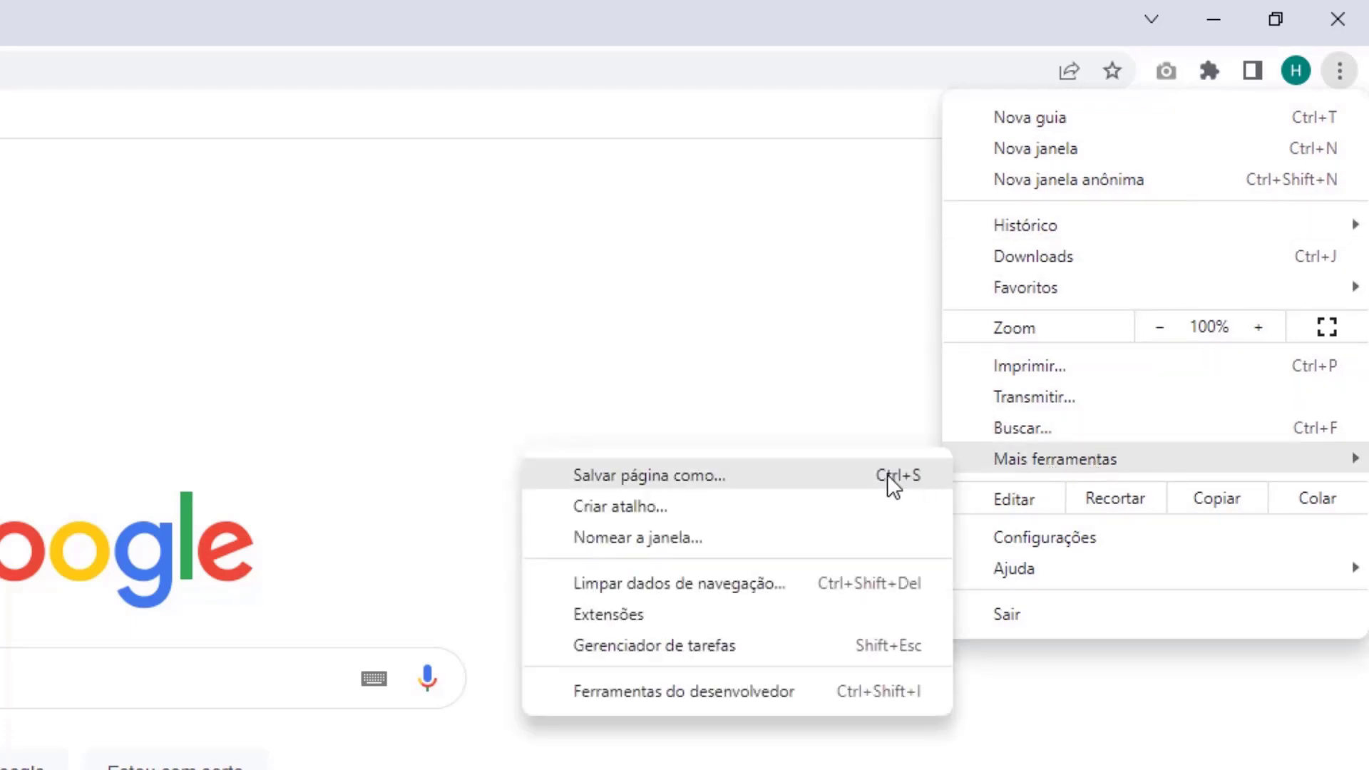
left_click(666, 589)
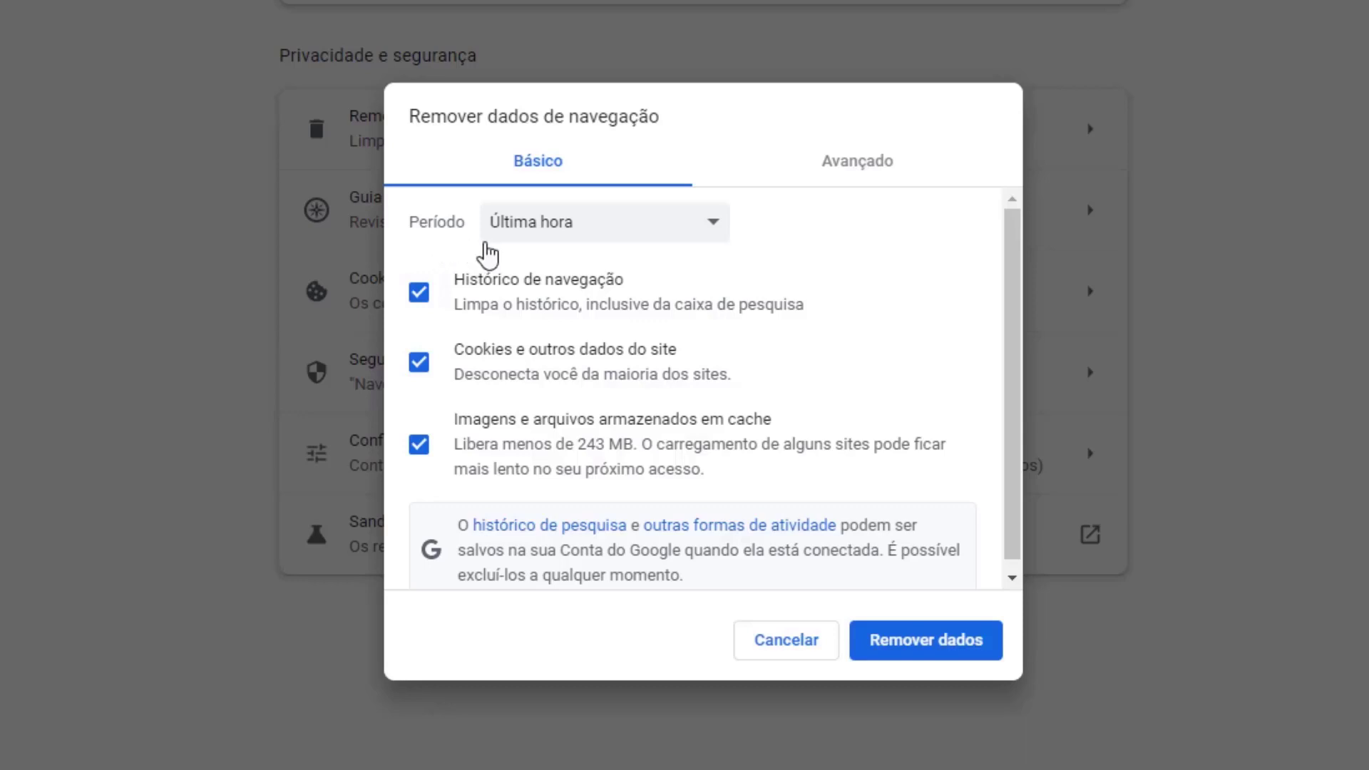
left_click(536, 234)
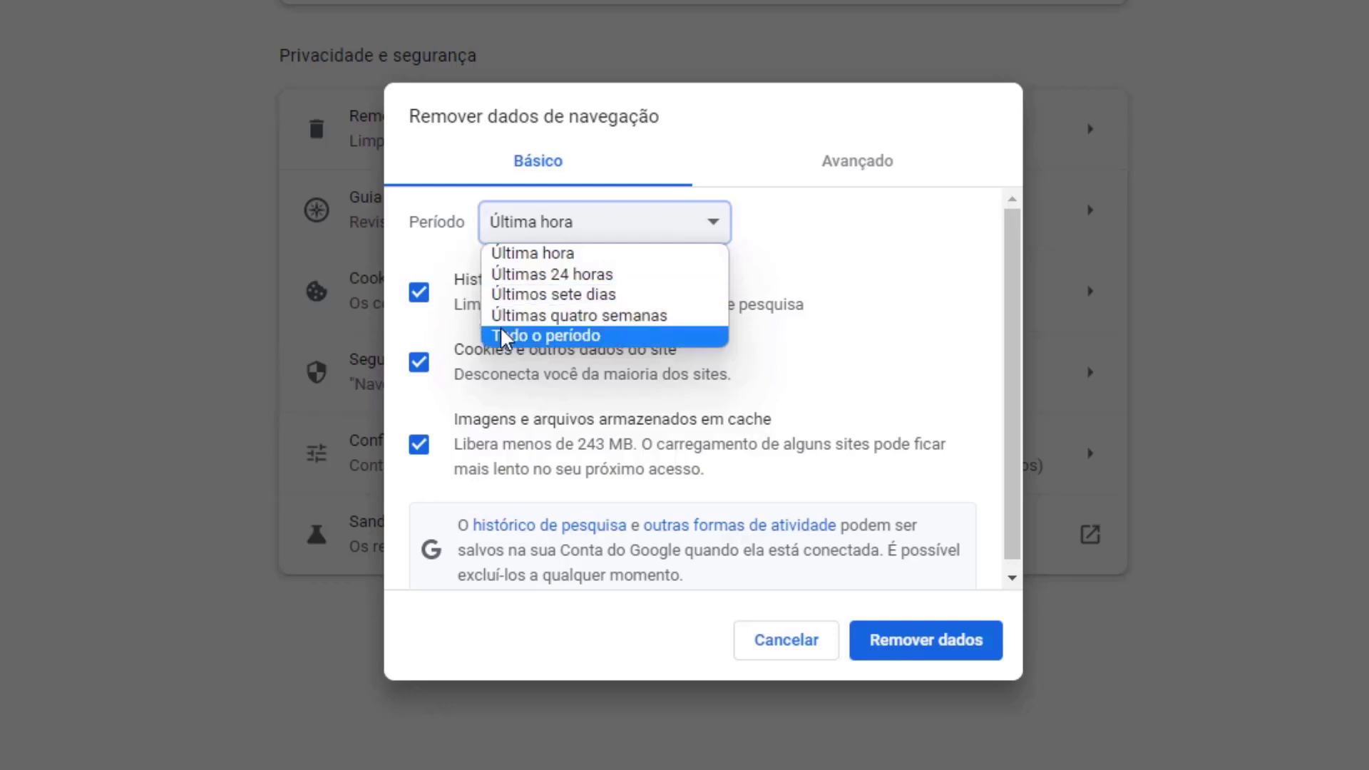
left_click(501, 255)
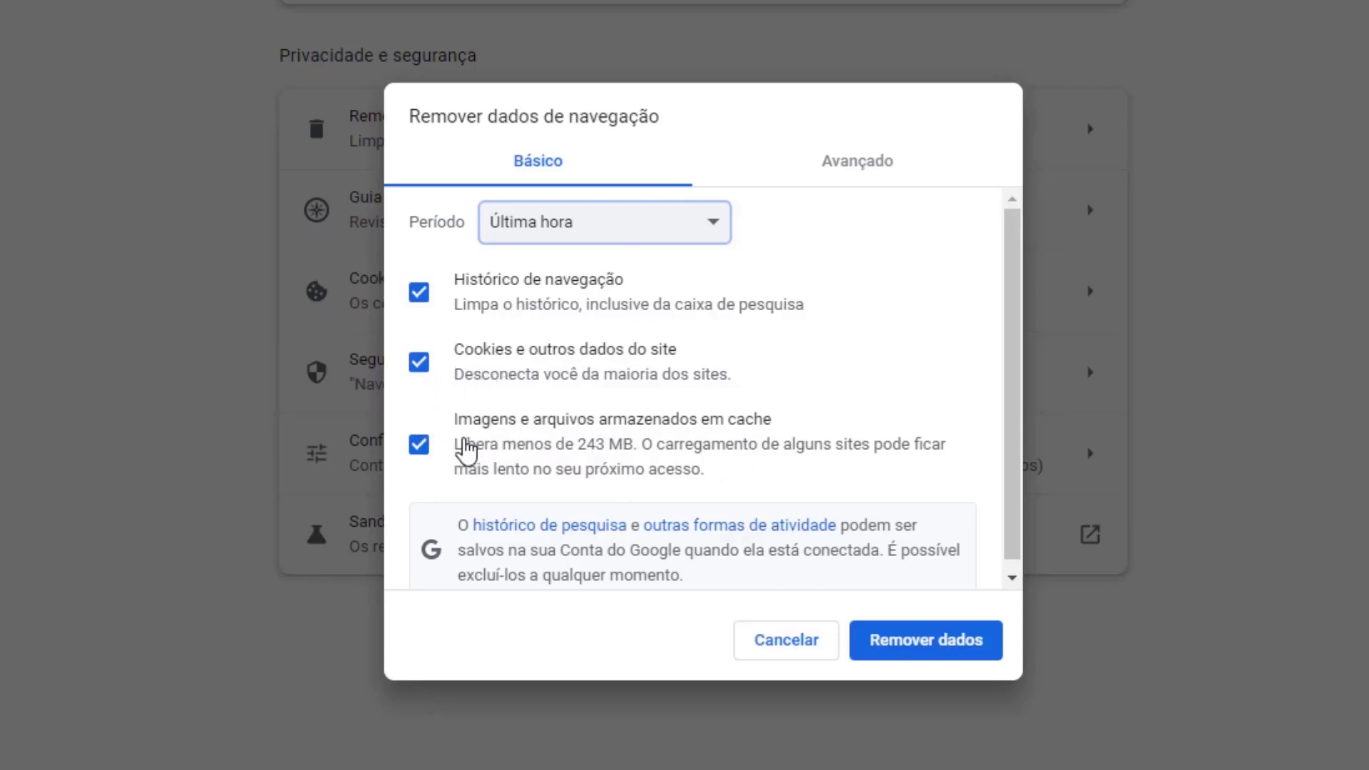
left_click(421, 303)
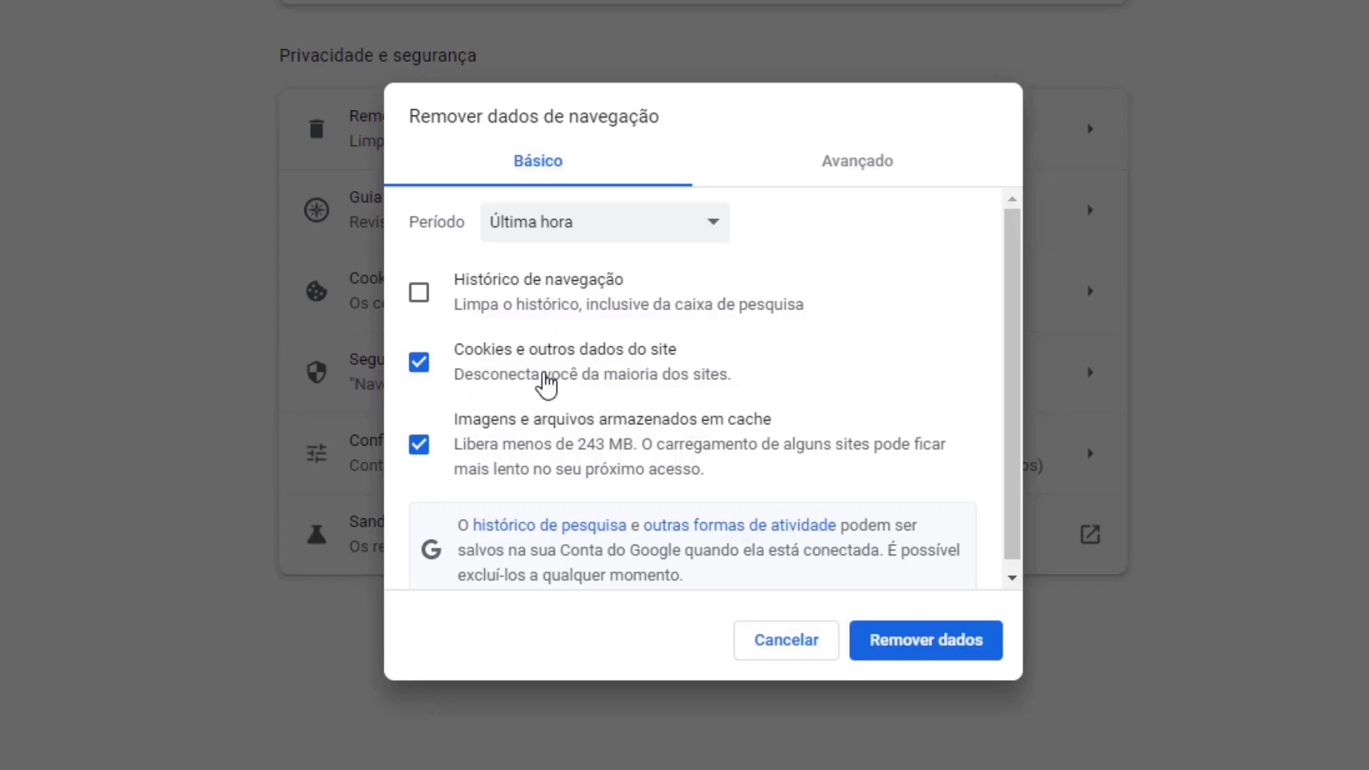
left_click(921, 646)
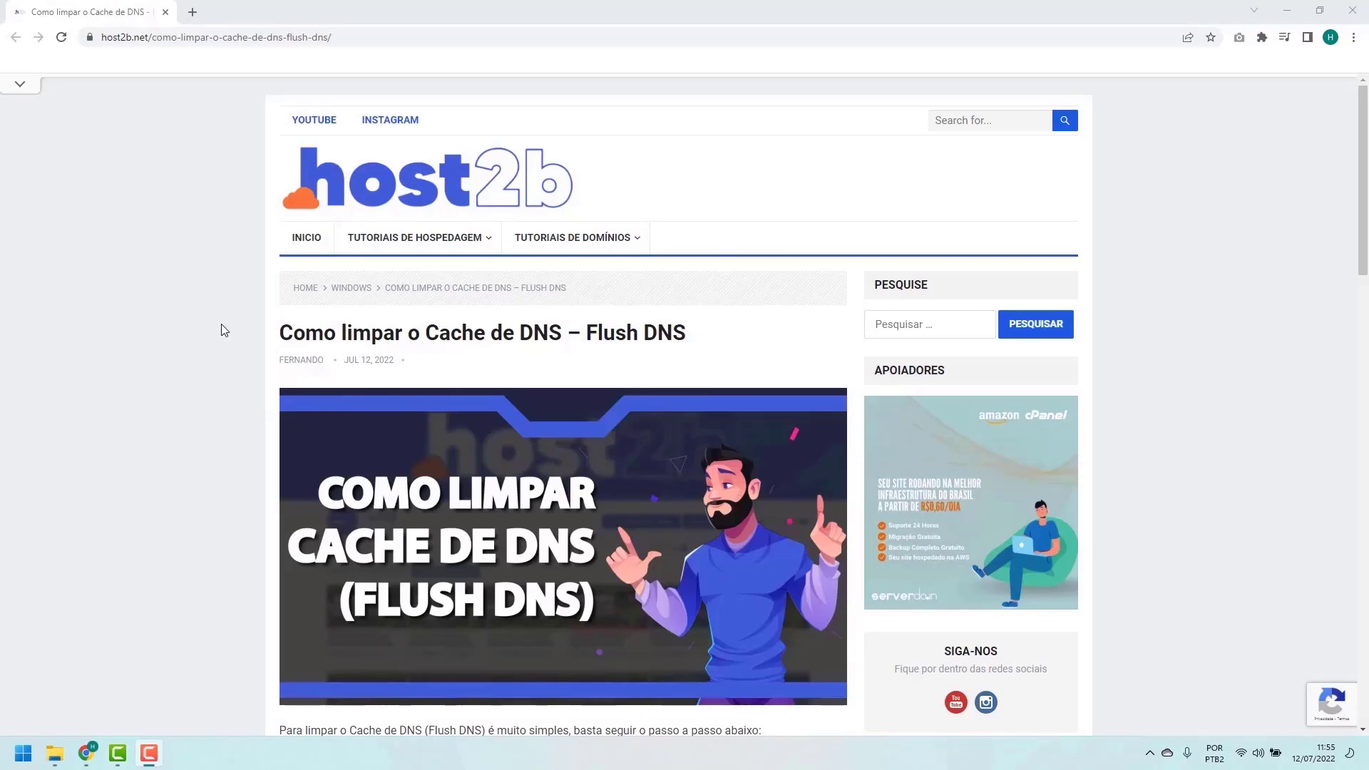
Review the article's DNS cache flushing steps, then find cmd in Windows and run Prompt de Comando as administrator.
scroll(228, 326, "down", 3)
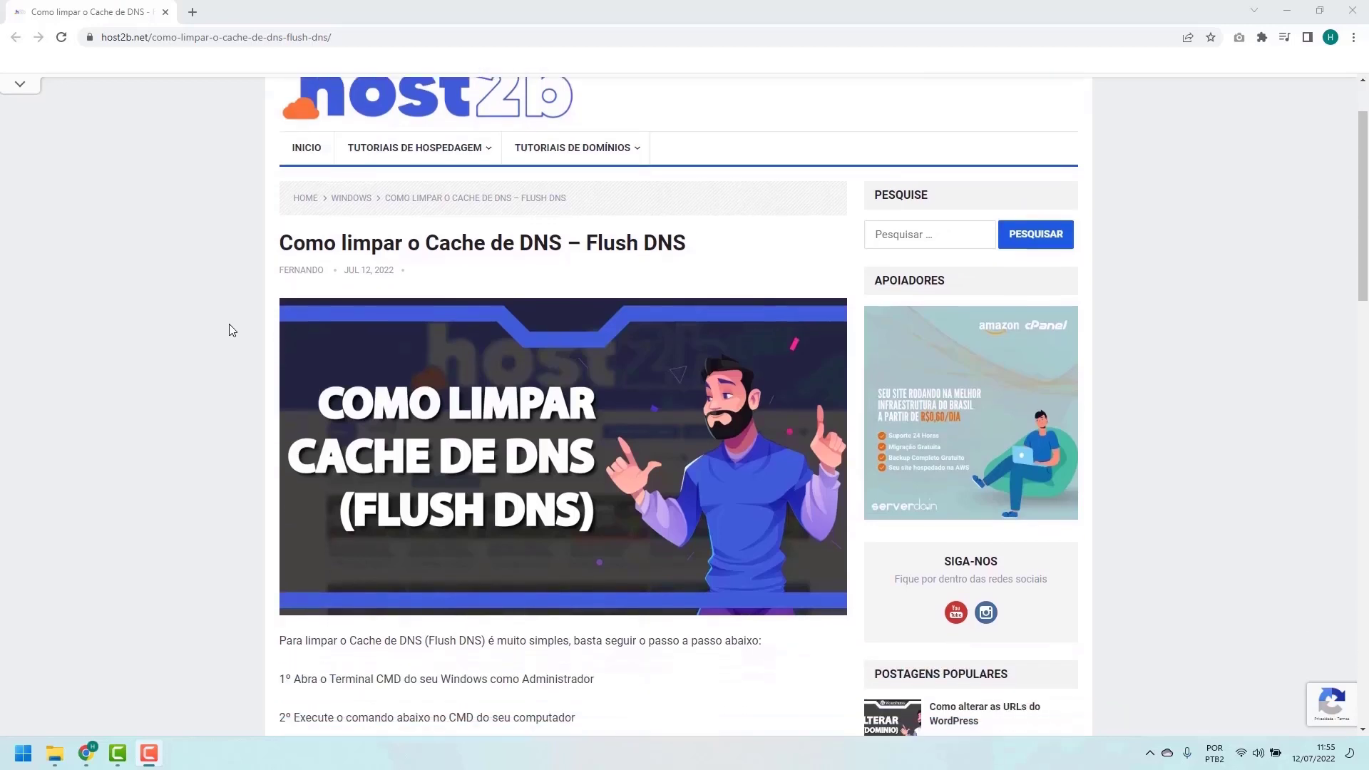
scroll(229, 325, "down", 5)
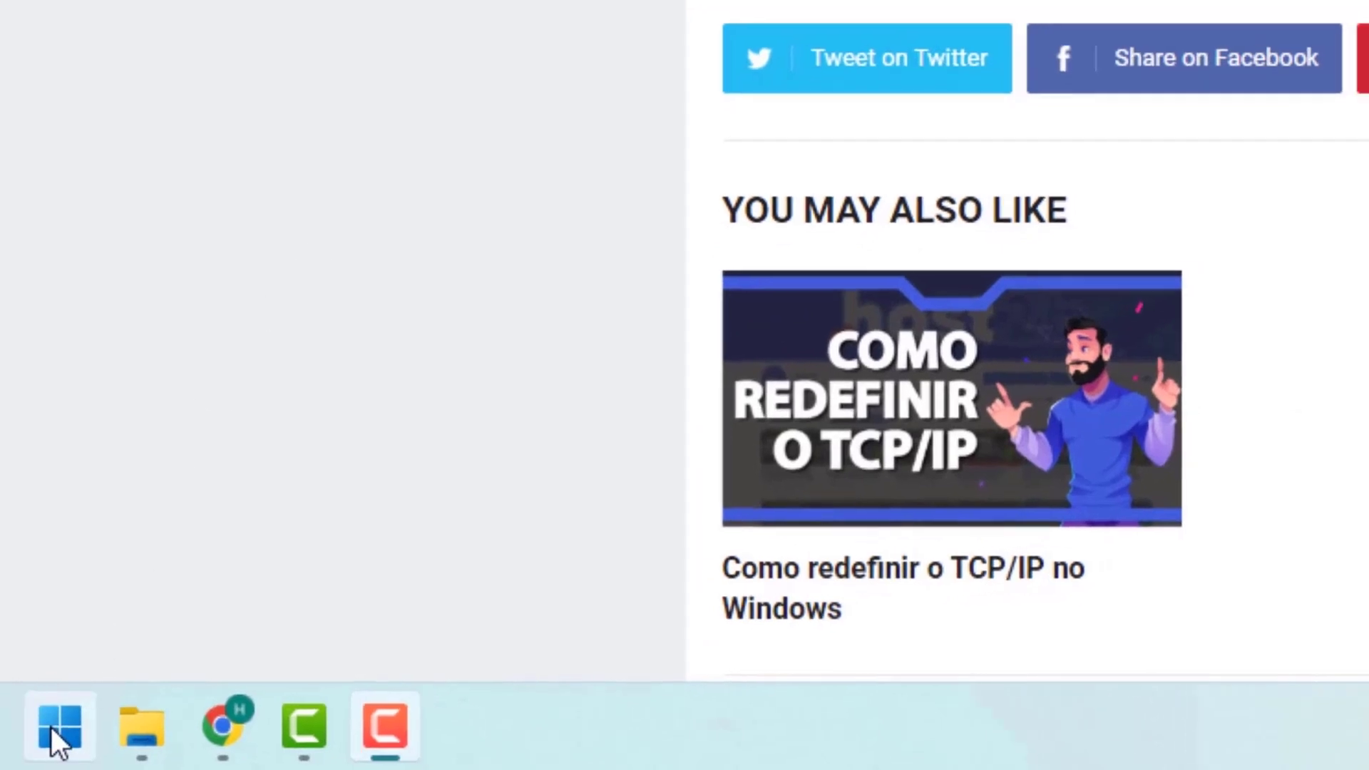
left_click(54, 727)
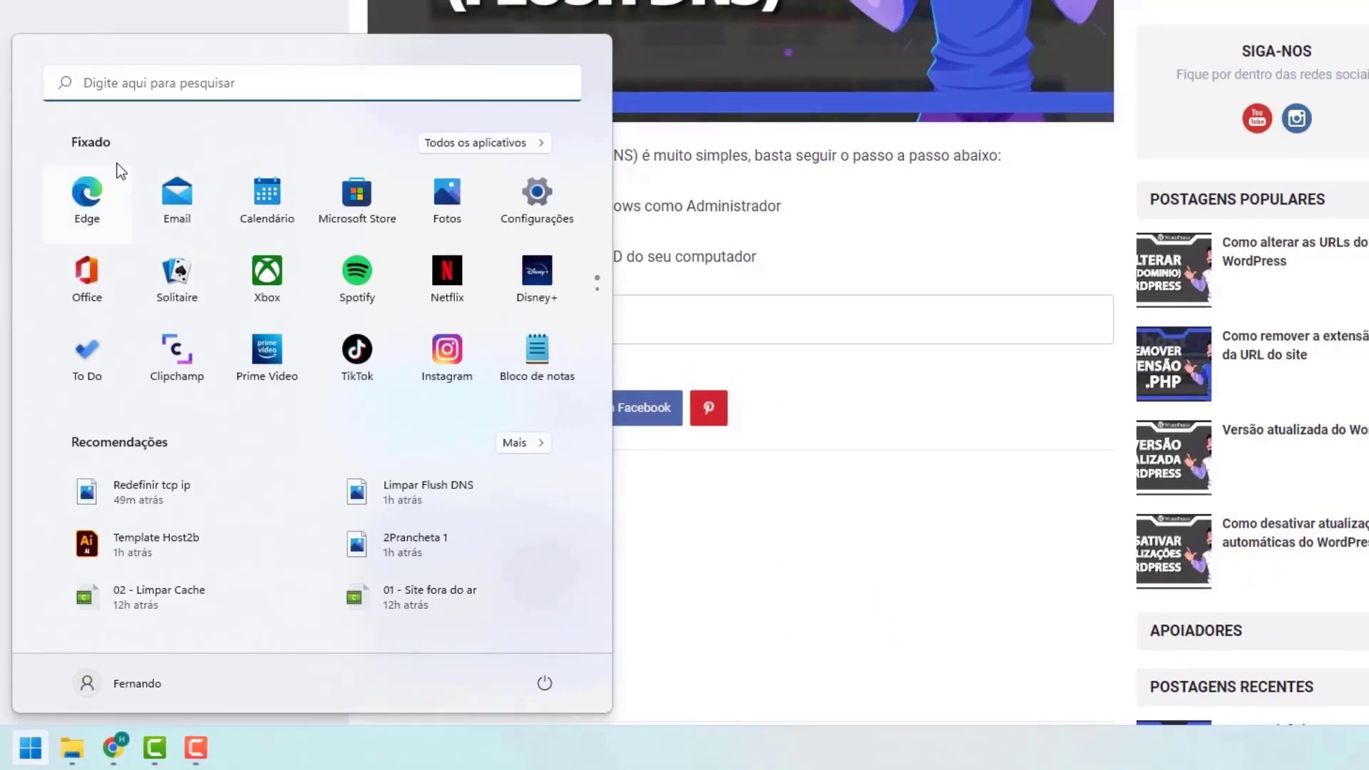
left_click(104, 90)
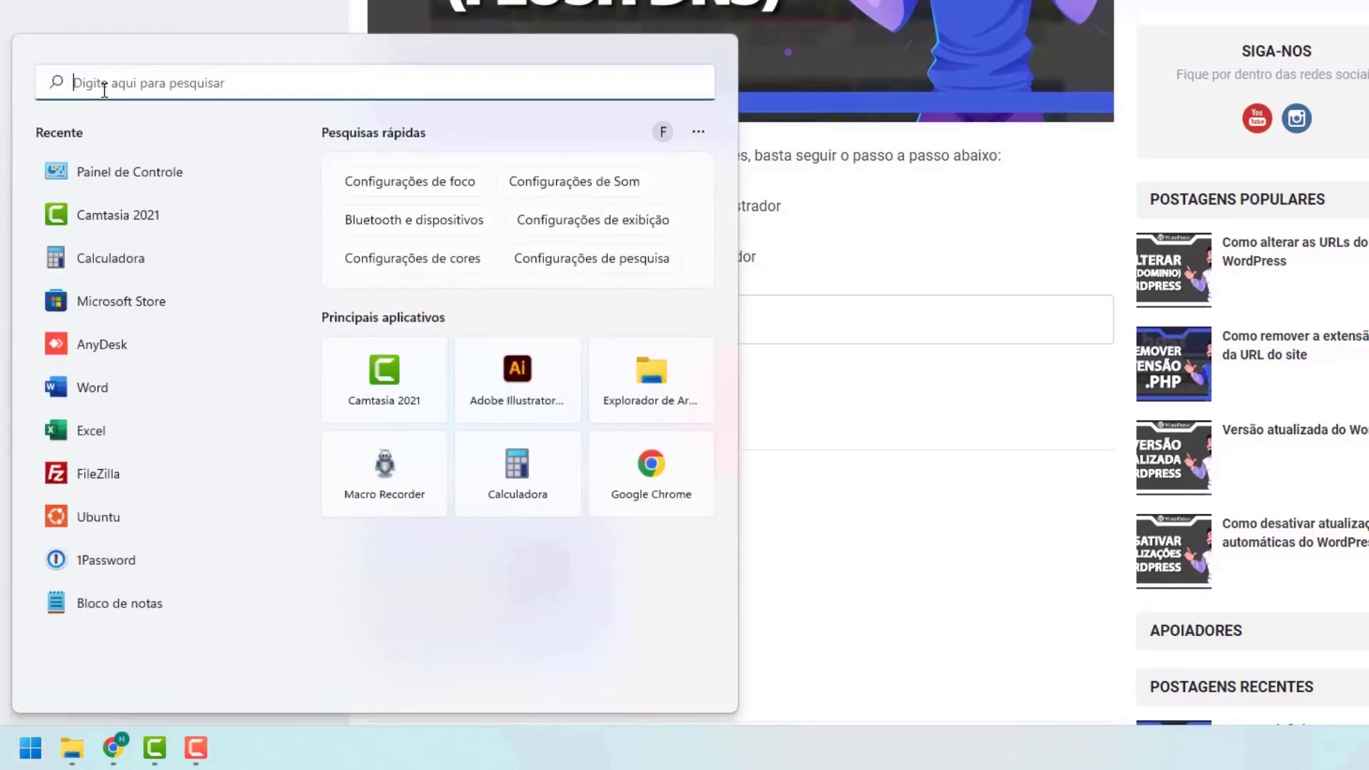
type("cmd")
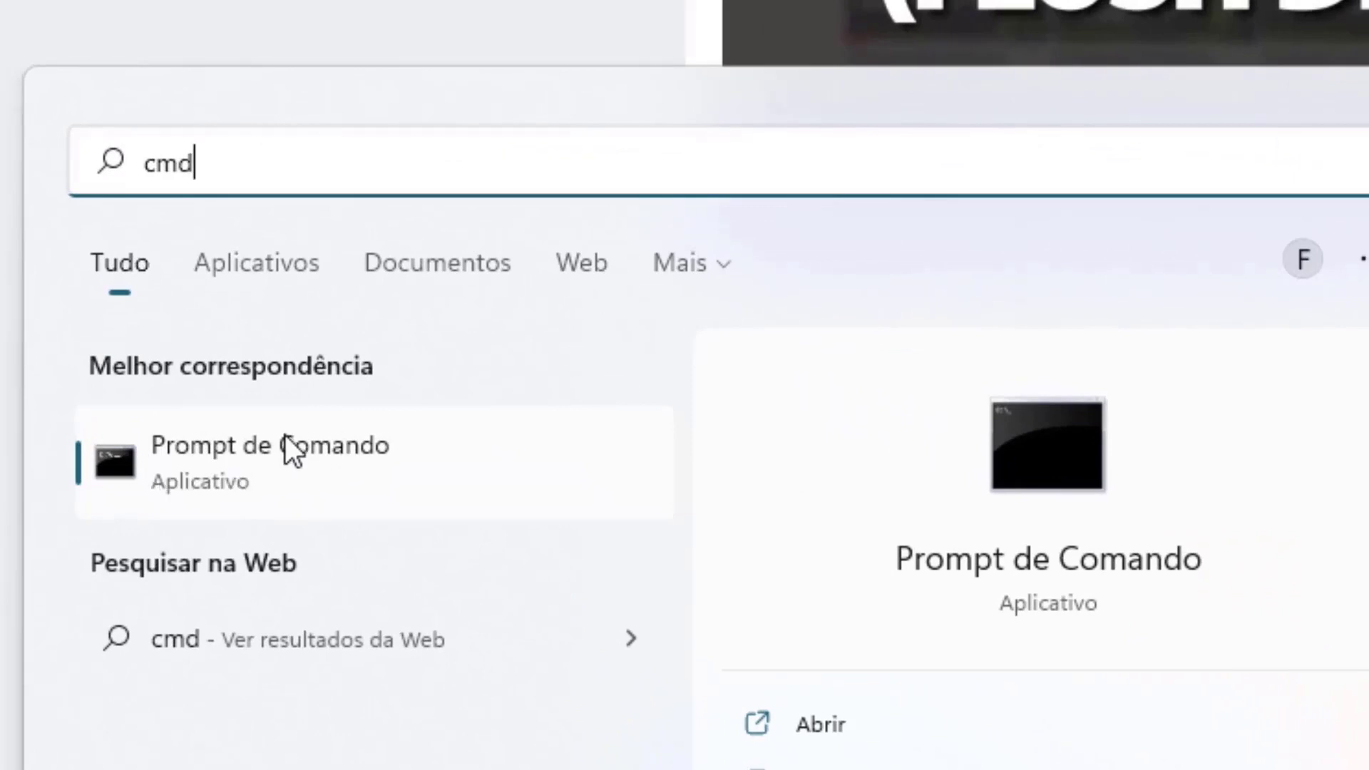
right_click(217, 463)
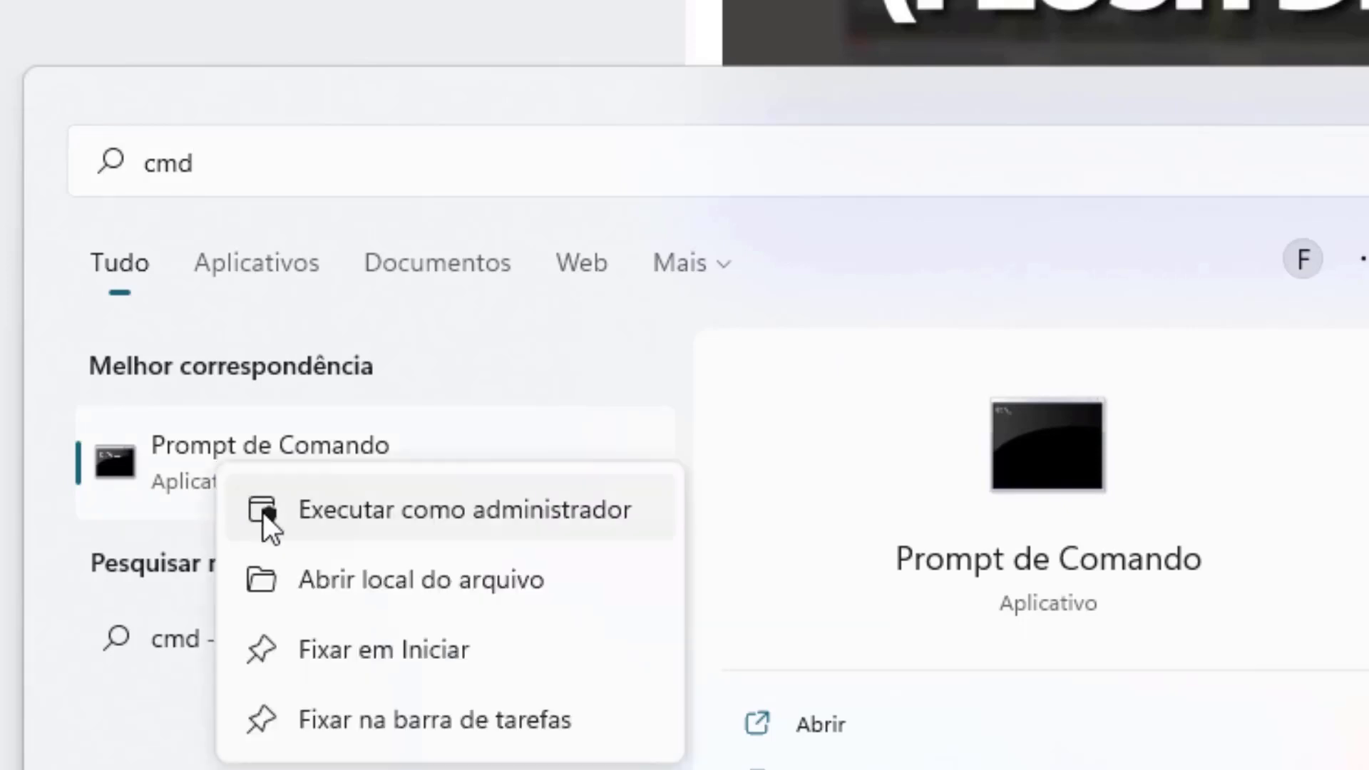
left_click(365, 511)
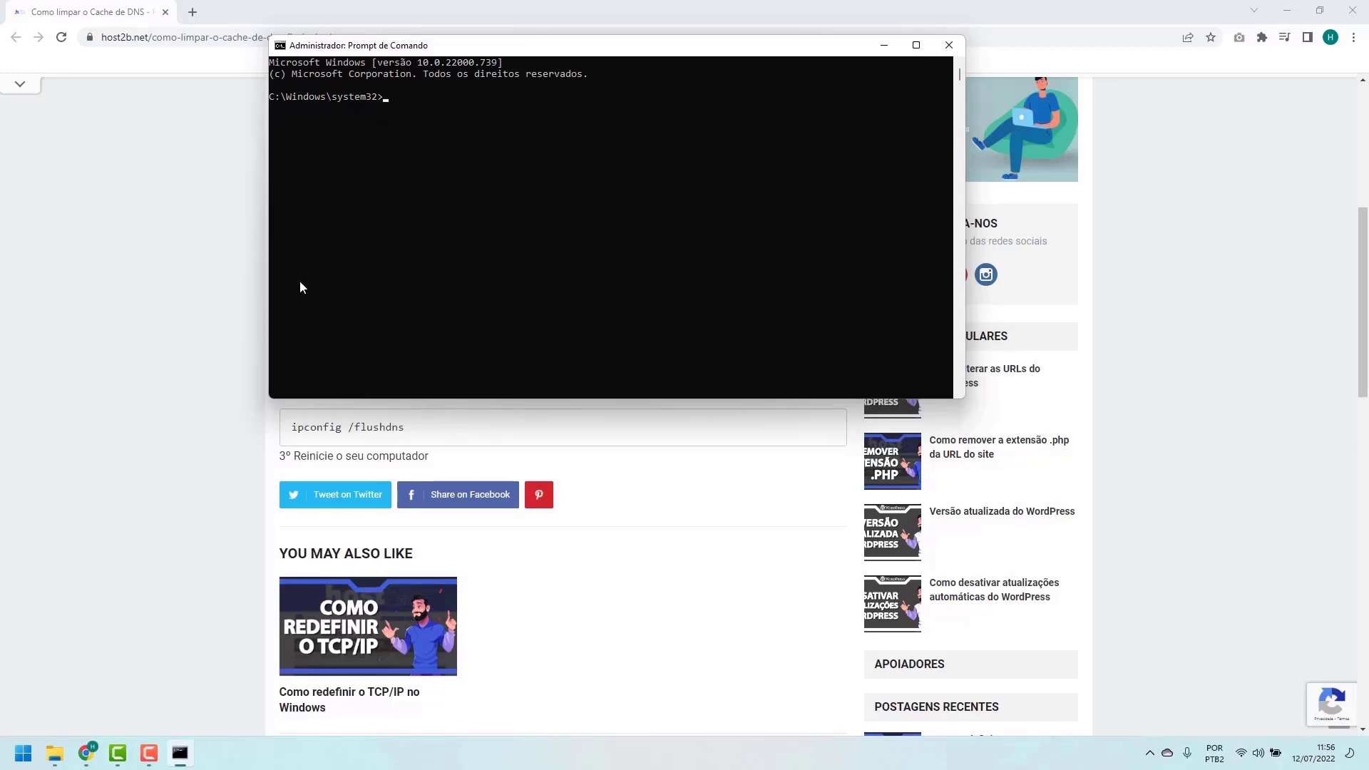
Flush the DNS cache by running ipconfig /flushdns in the administrator Command Prompt.
left_click(280, 440)
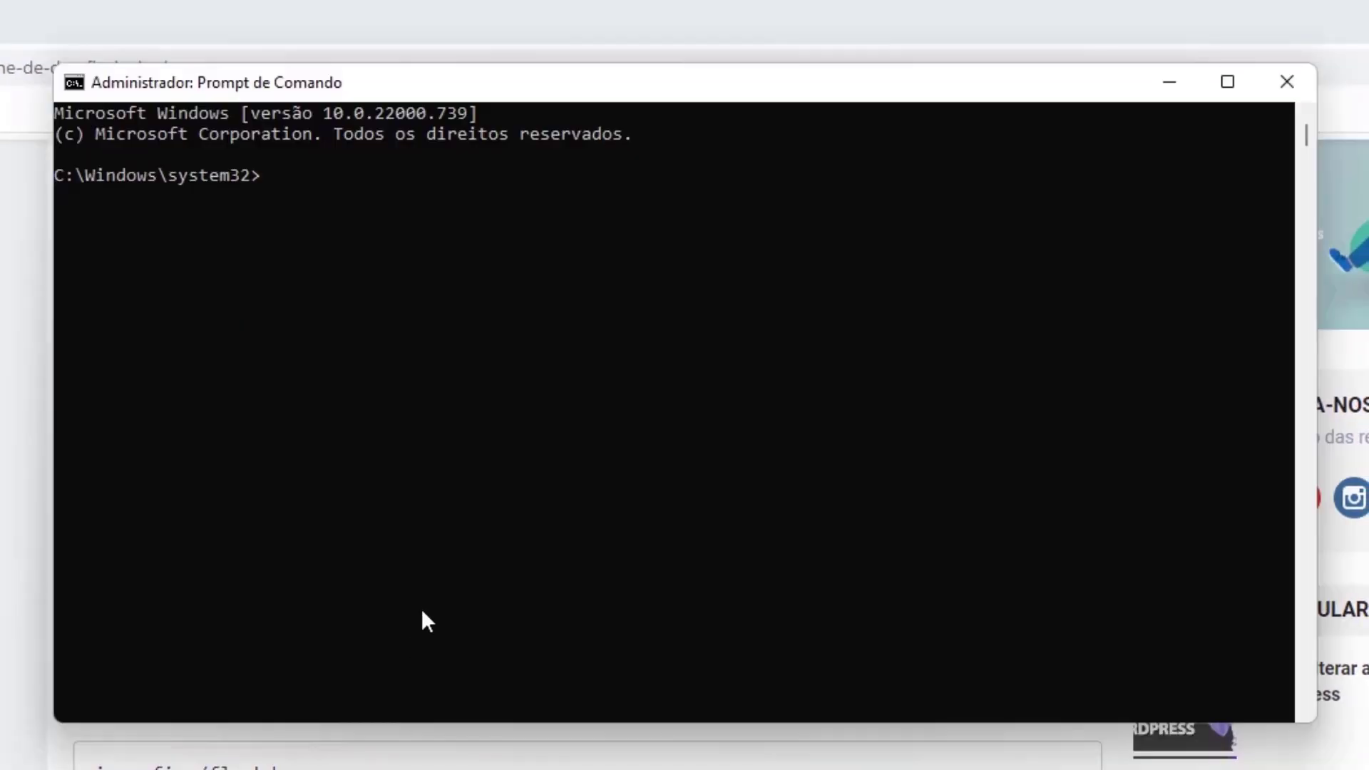
left_click(461, 534)
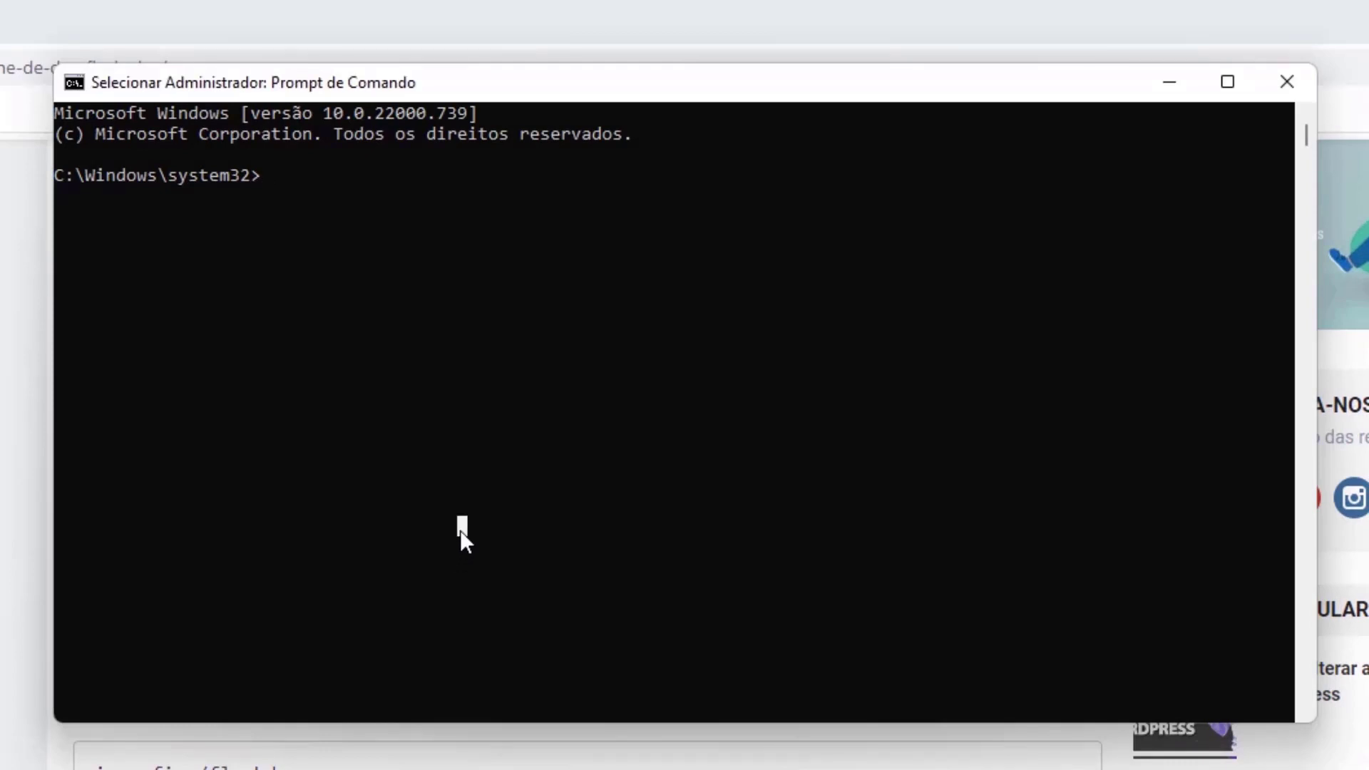
type("ipconfig /")
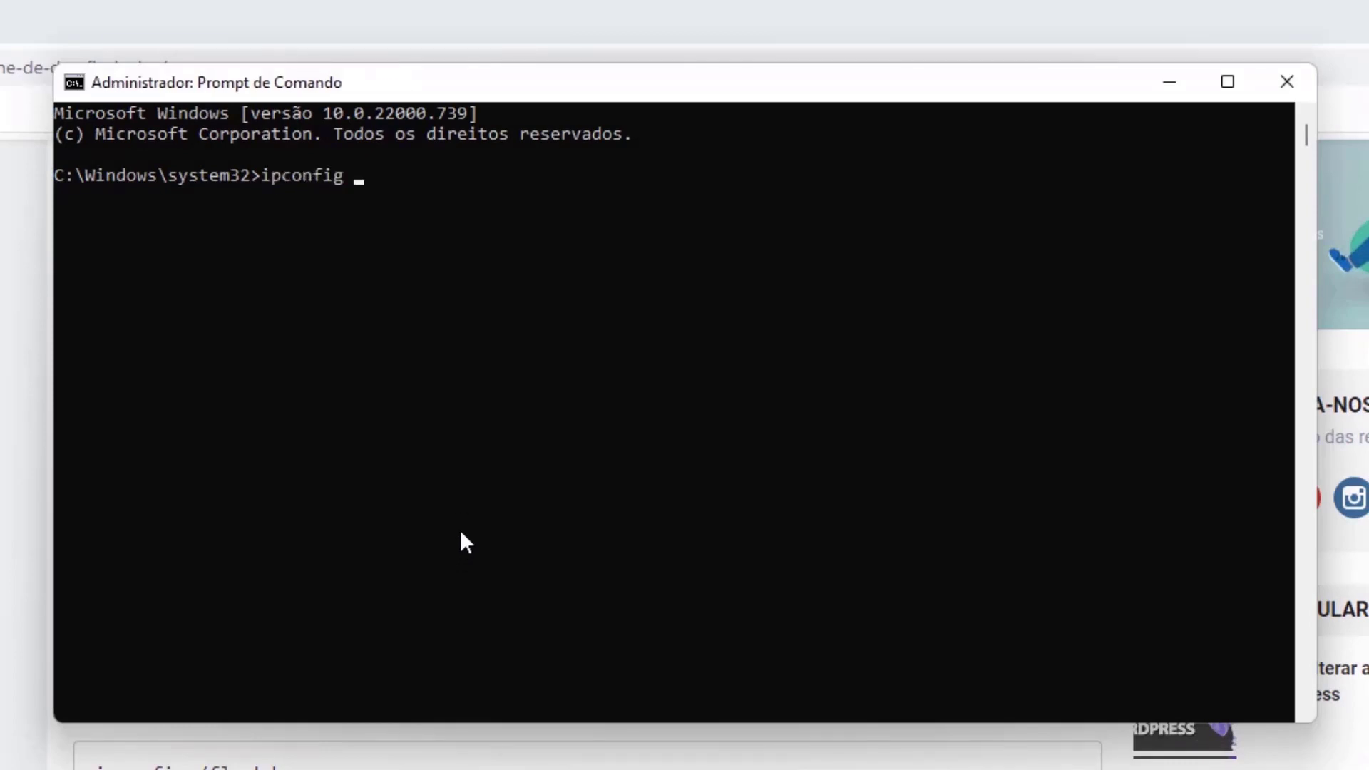
type("flushdns")
key("Return")
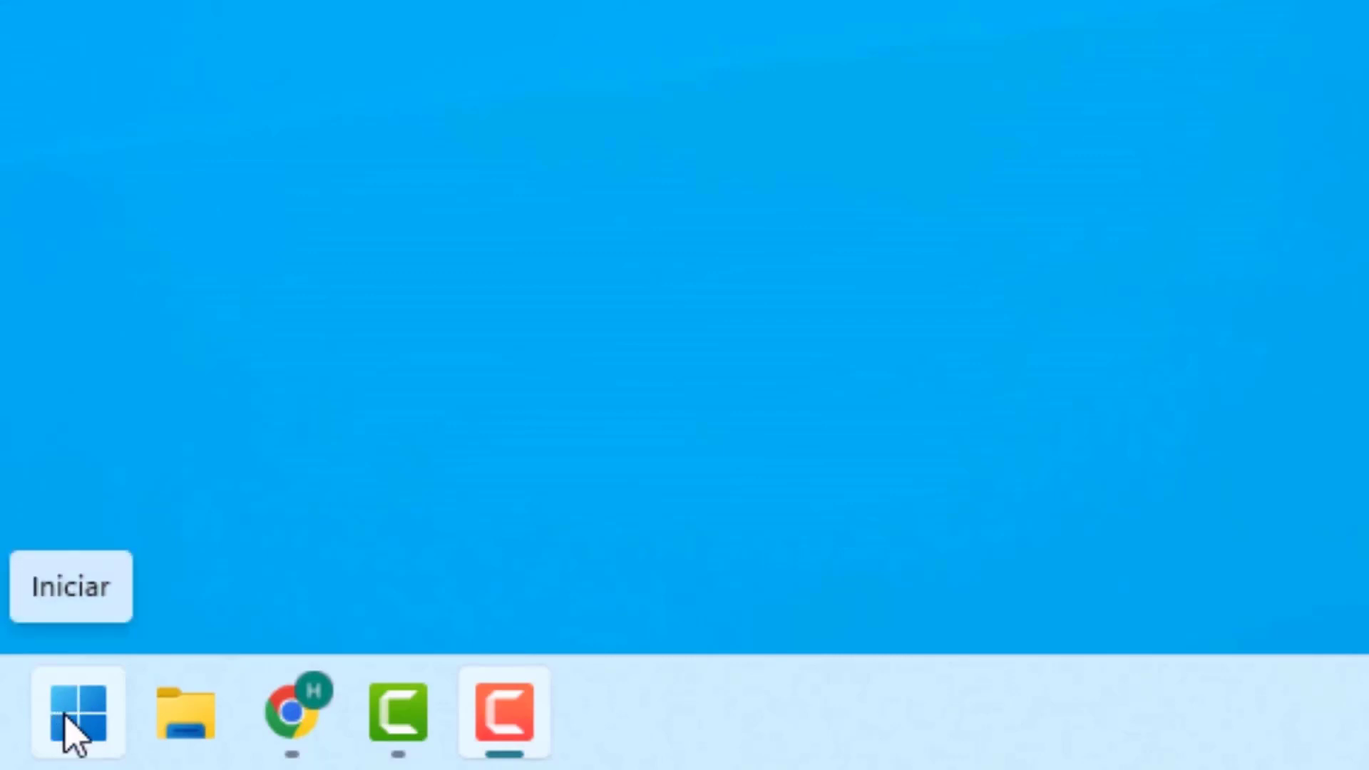
Find and open Painel de Controle in Windows and go to Central de Rede e Compartilhamento.
left_click(66, 722)
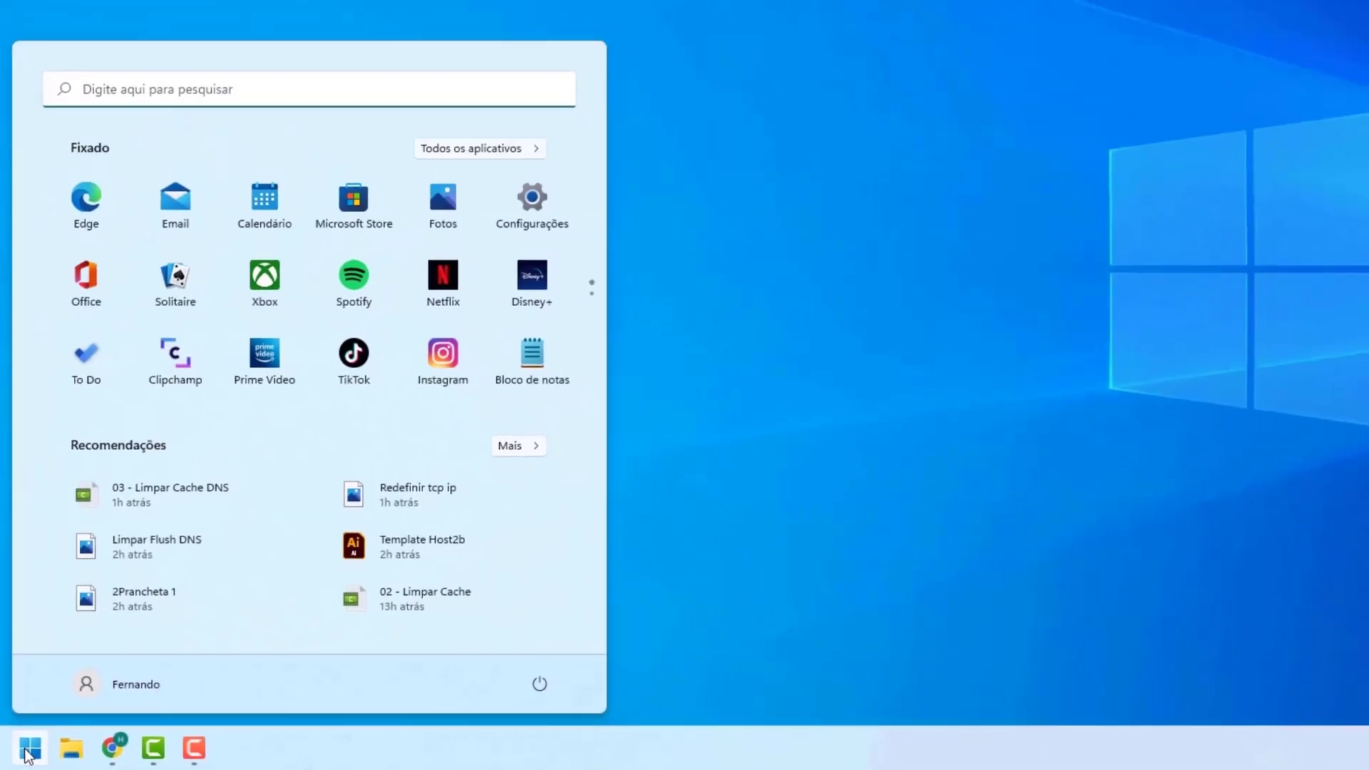
left_click(126, 103)
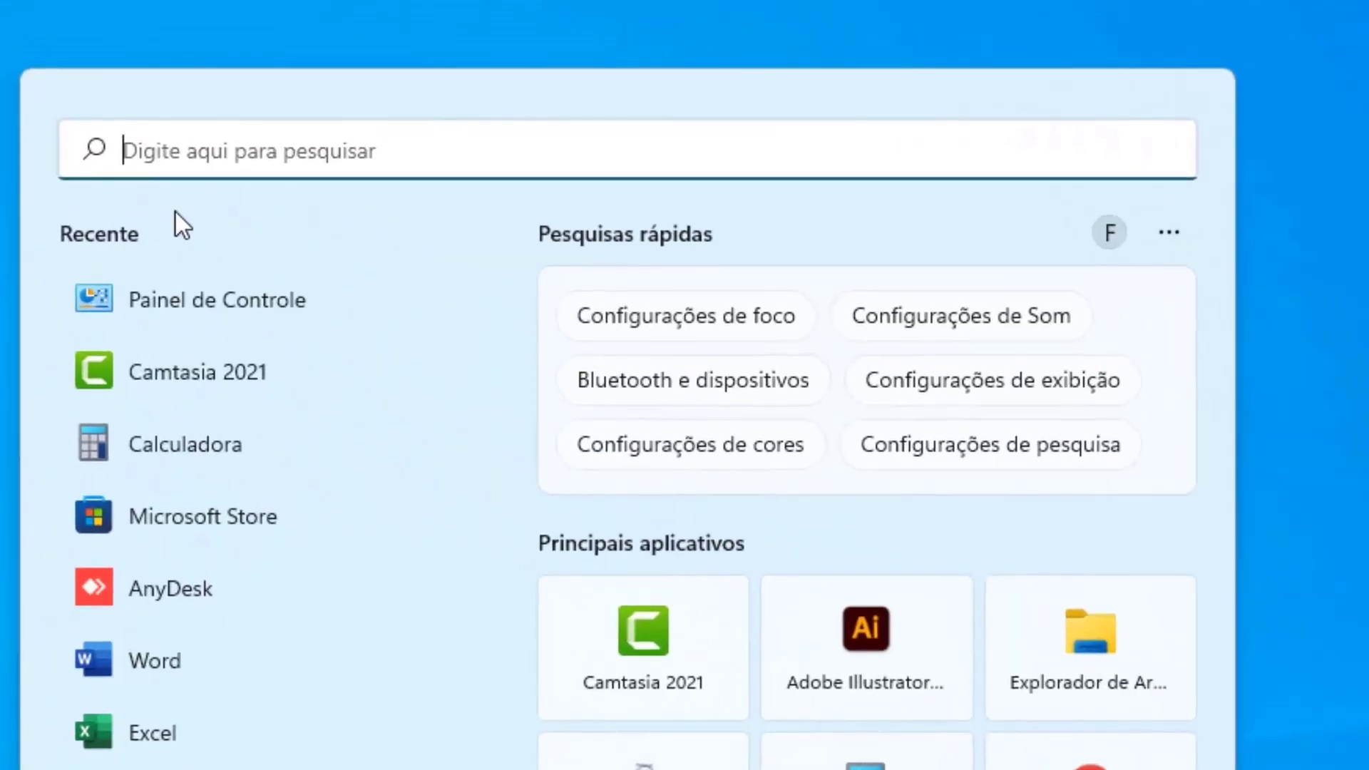
type("painel de co")
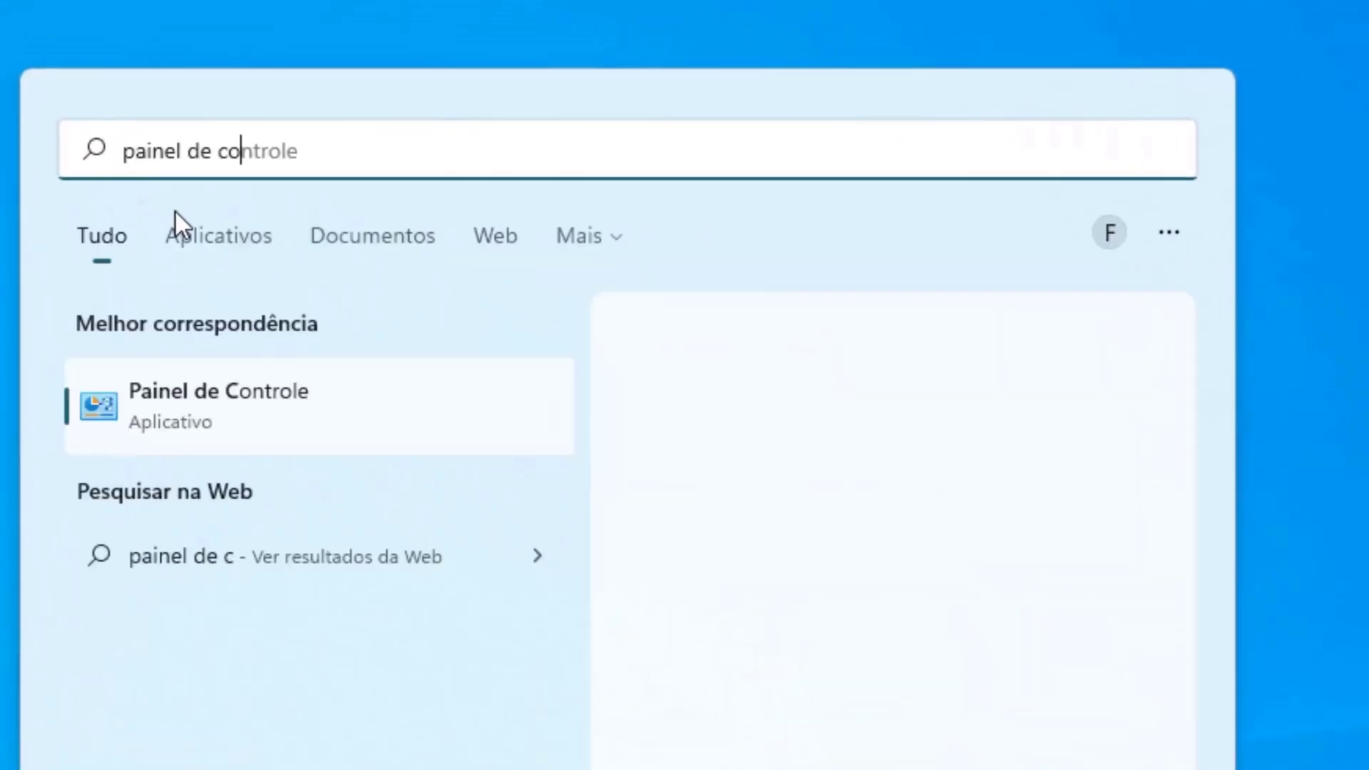
type("ntrole")
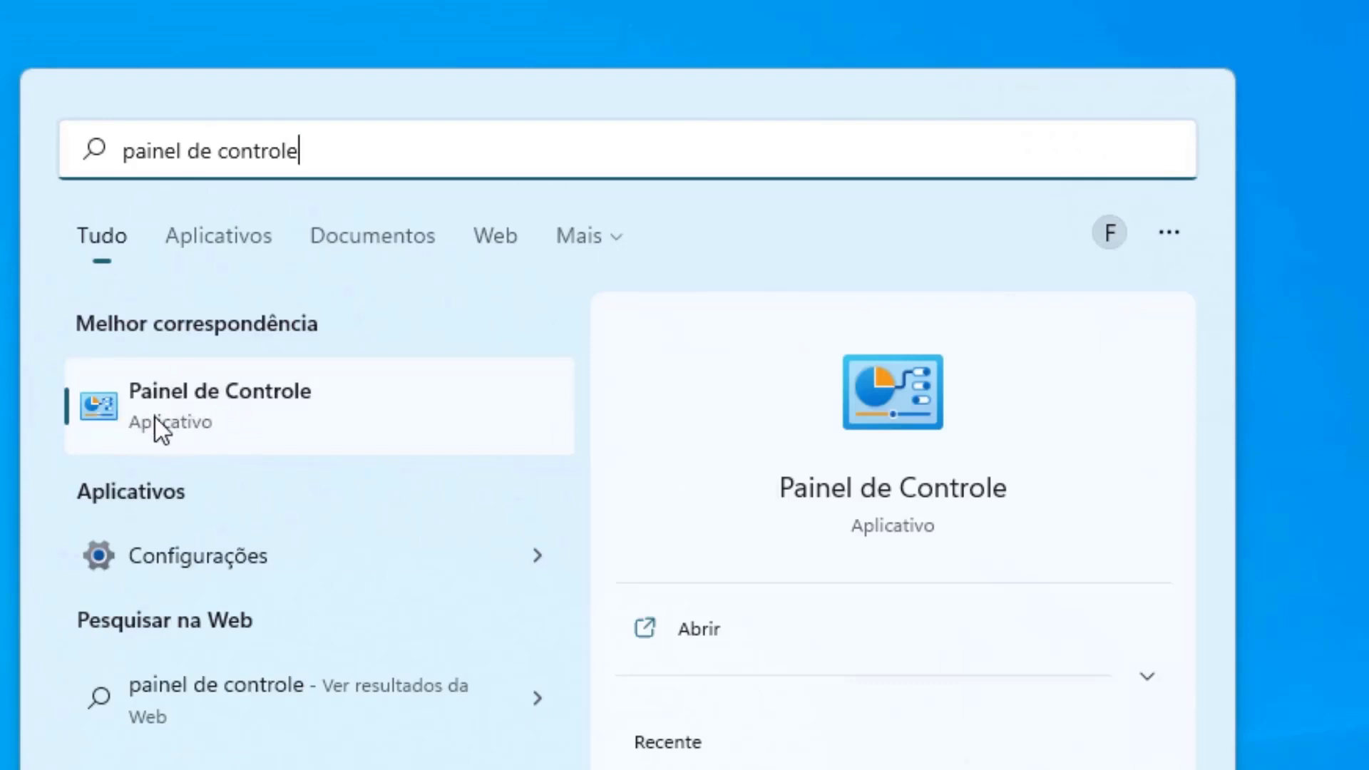
left_click(160, 413)
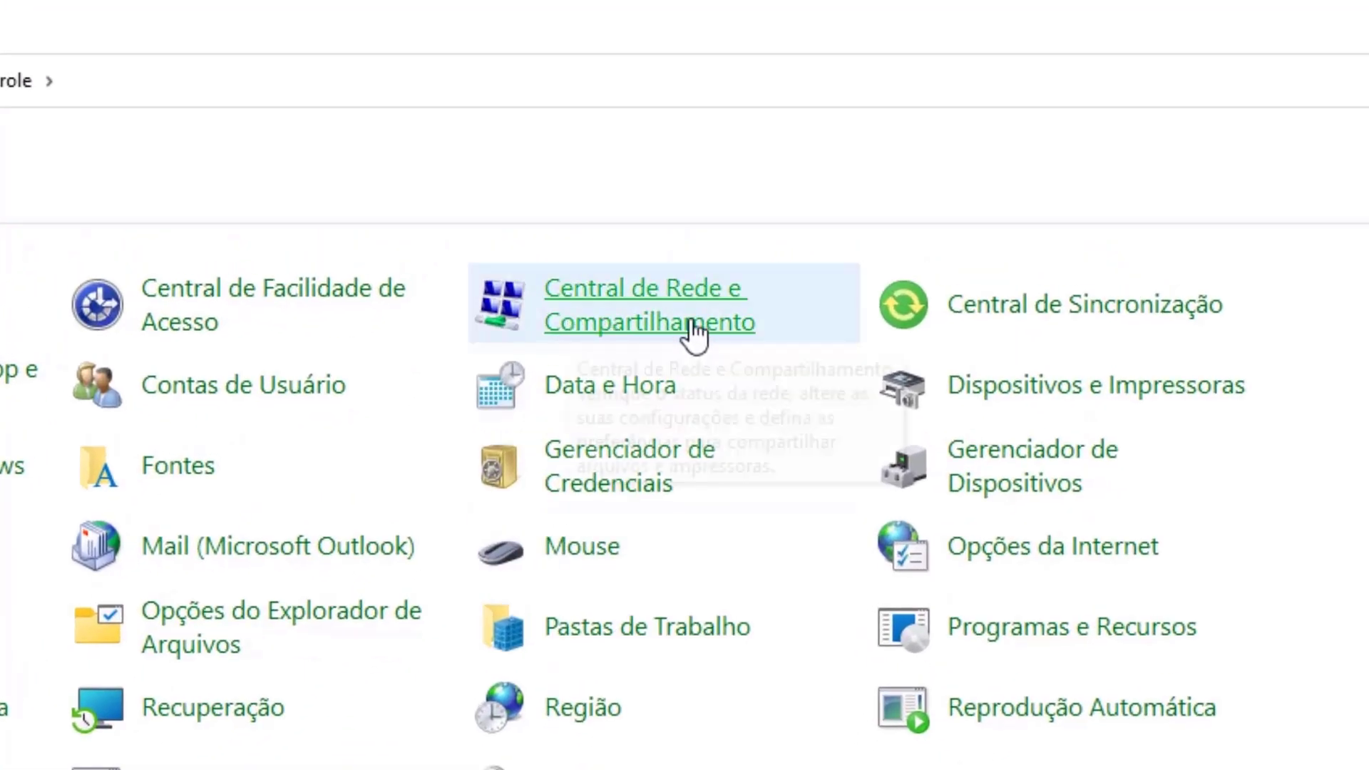
left_click(627, 321)
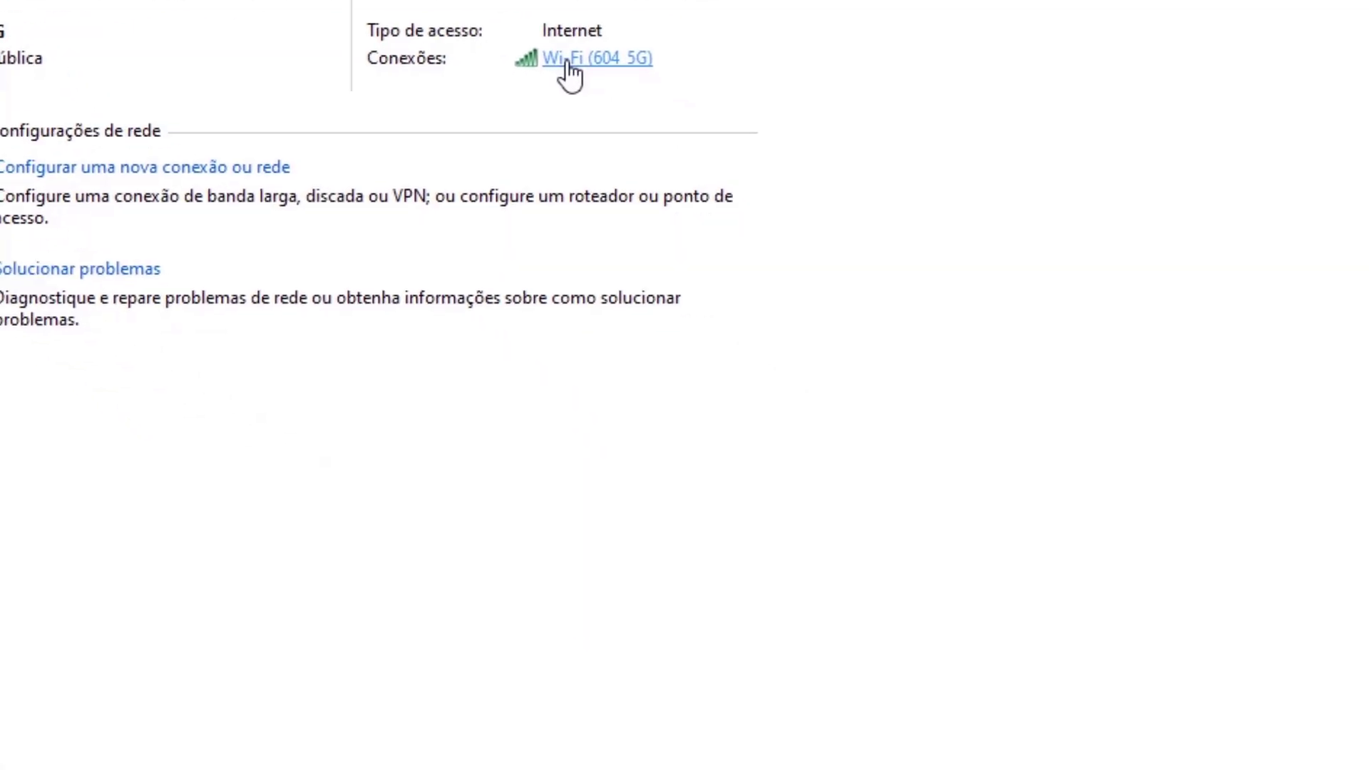
Open the properties of Protocolo IP Versão 4 (TCP/IPv4) for the active Wi-Fi connection.
left_click(855, 258)
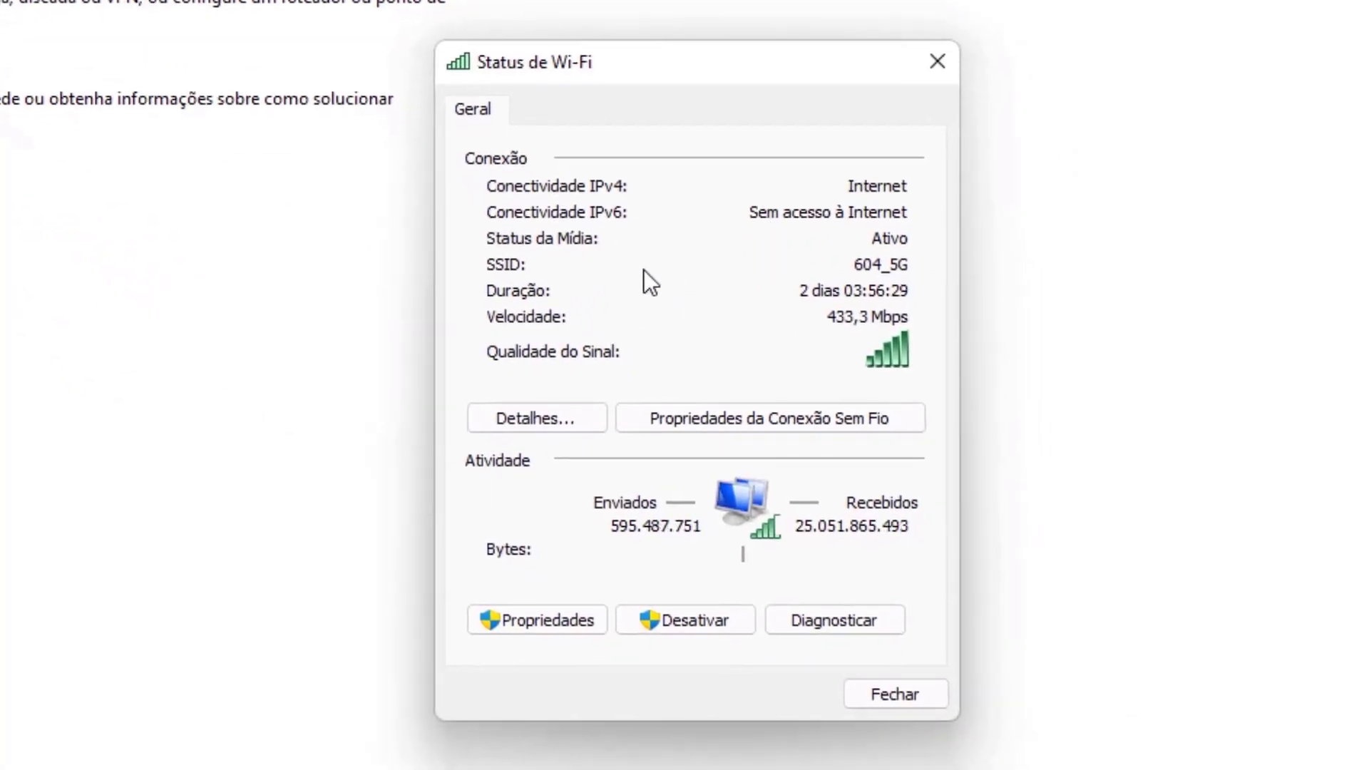
left_click(533, 626)
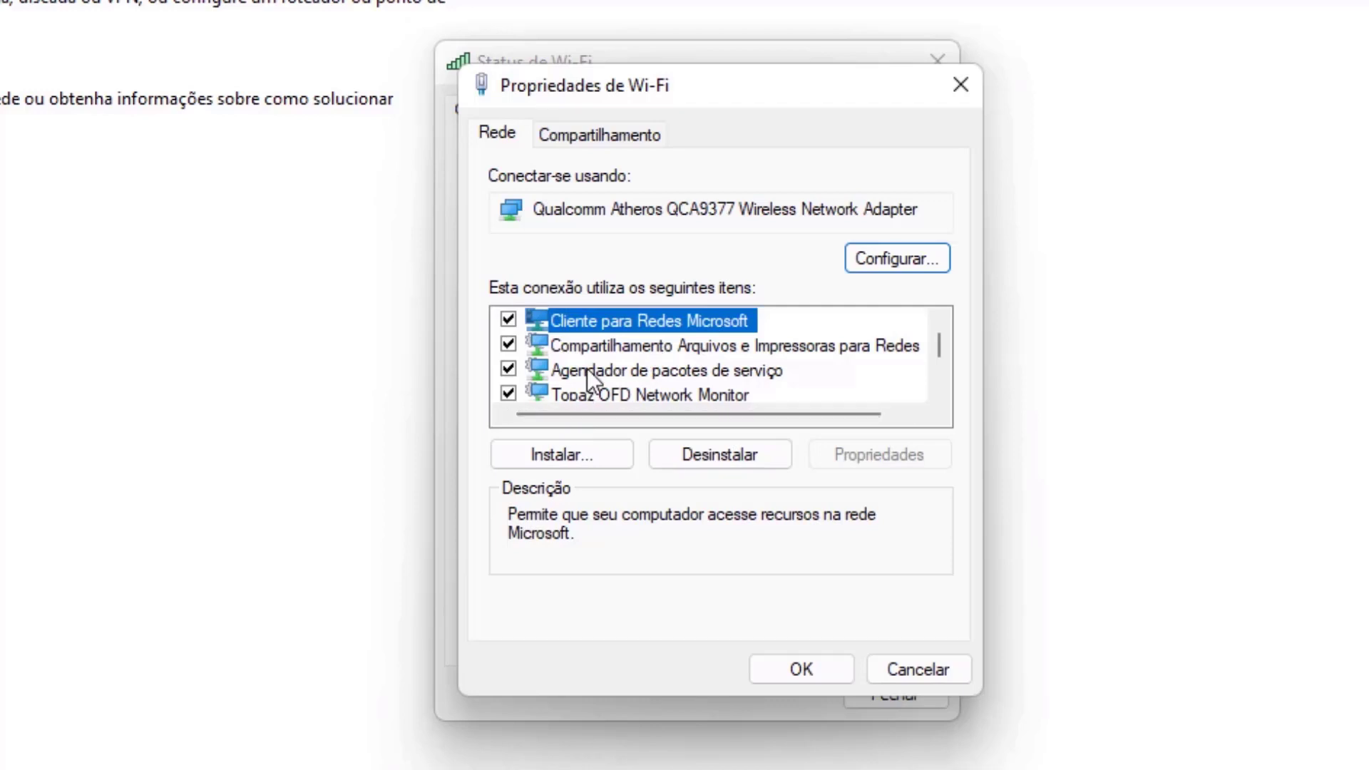
scroll(642, 325, "down", 1)
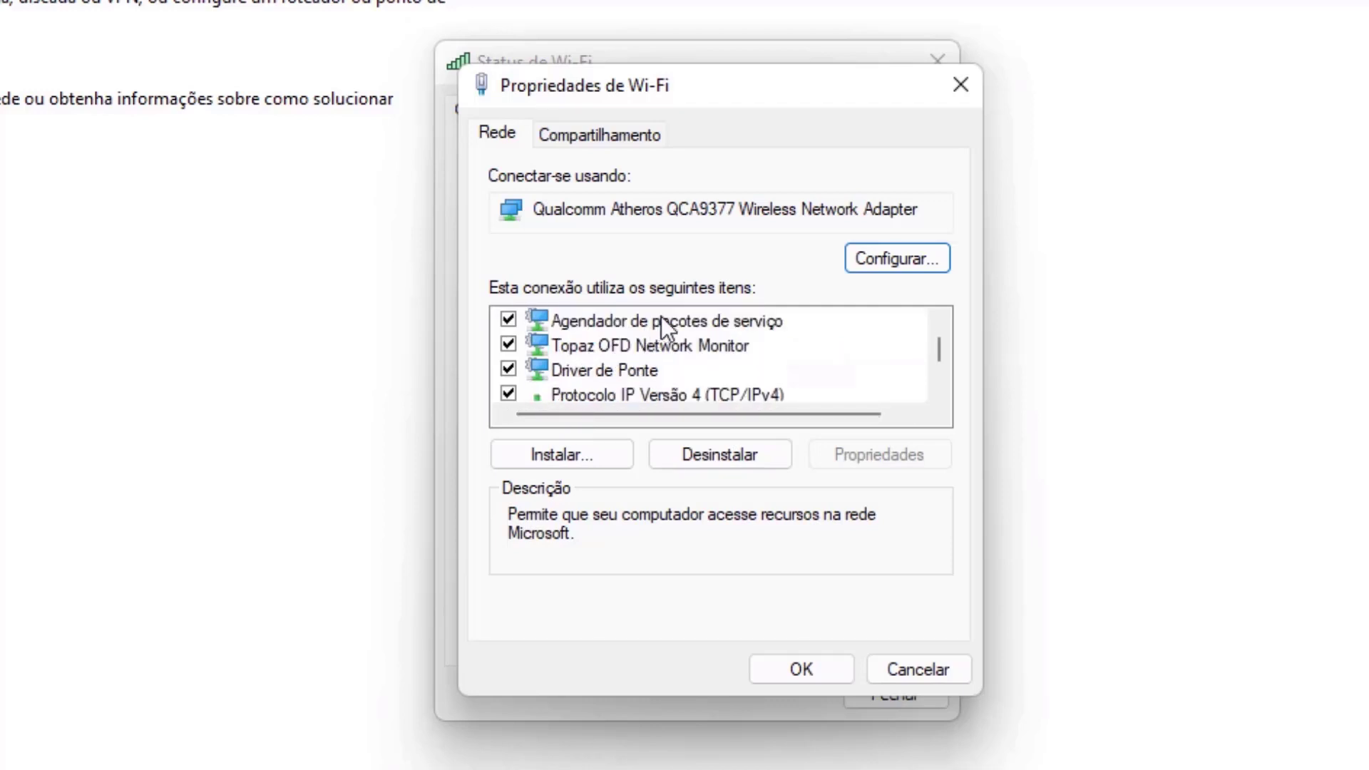
scroll(661, 315, "down", 1)
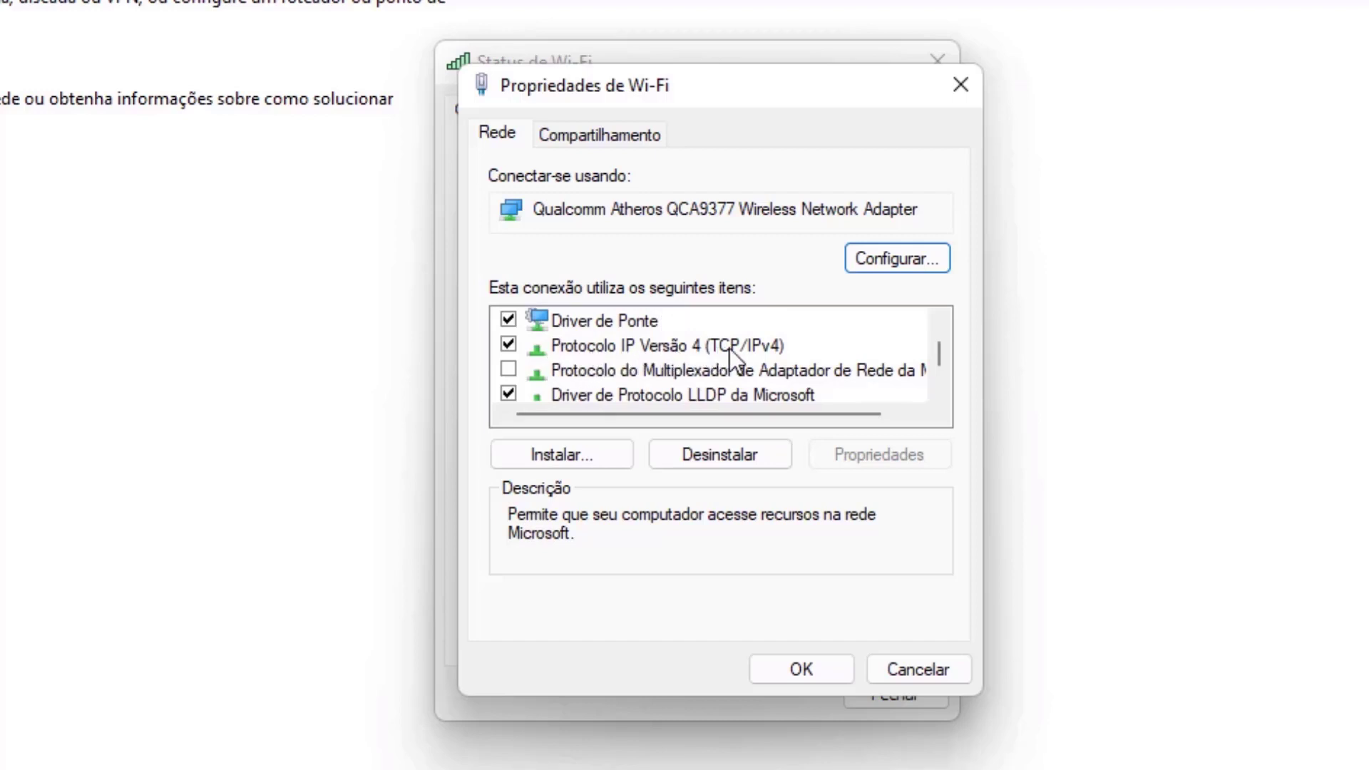
left_click(653, 347)
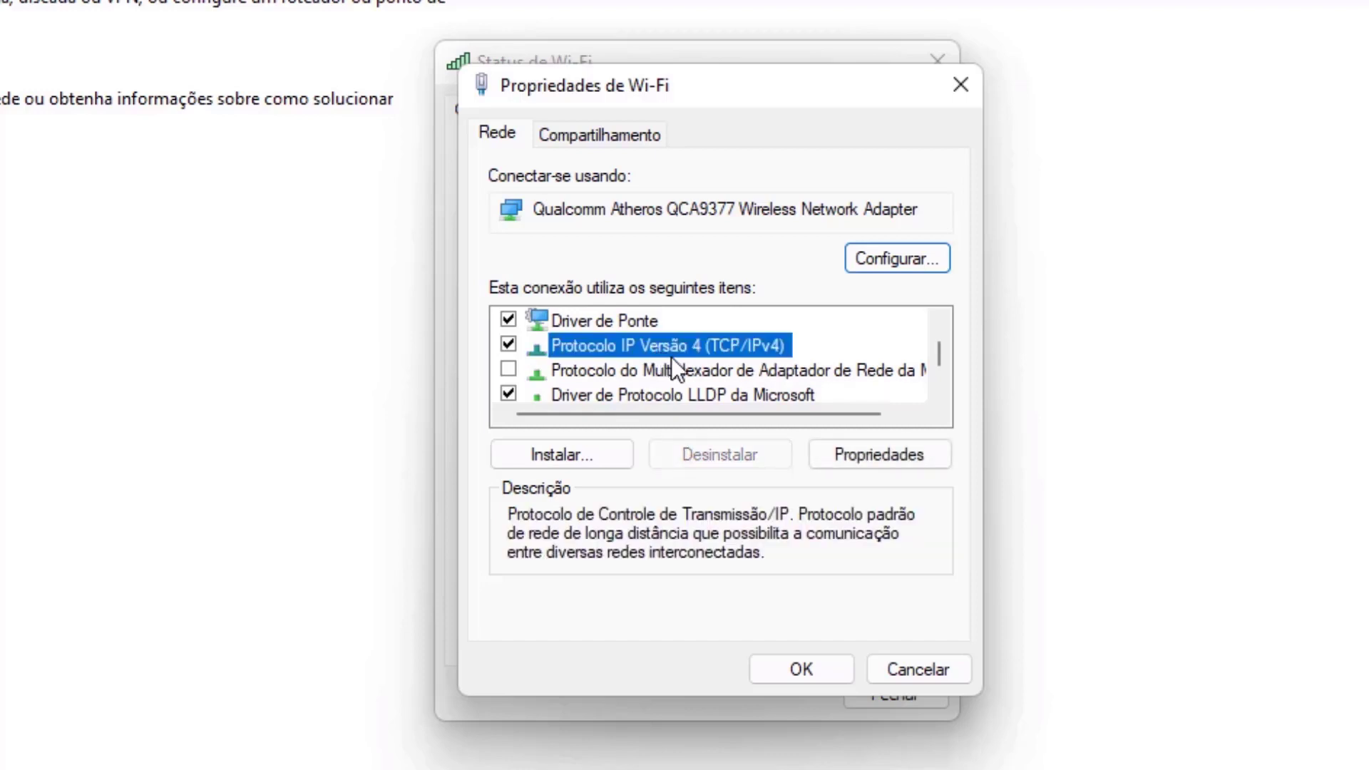
left_click(860, 460)
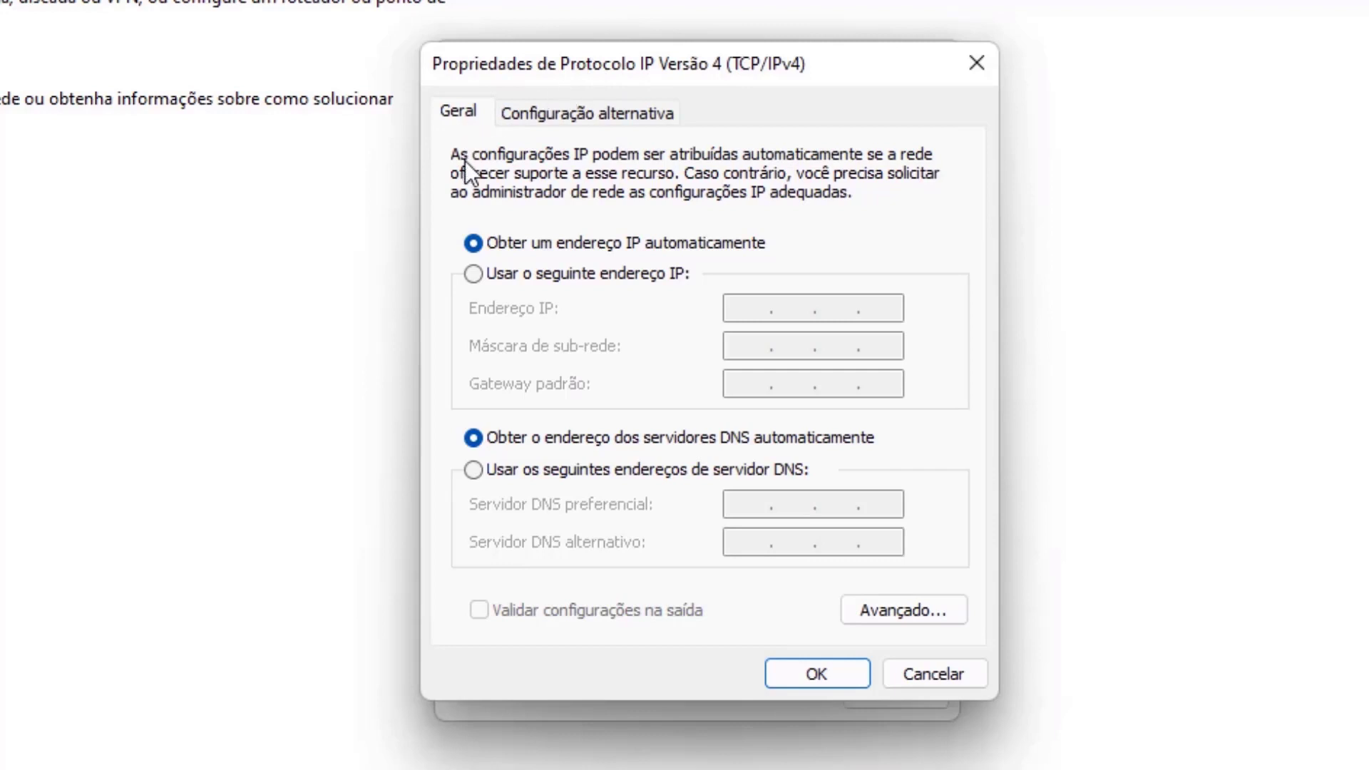
Set the preferred DNS server to 8.8.8.8 and the alternate to 8.8.4.4, and apply them.
left_click(472, 470)
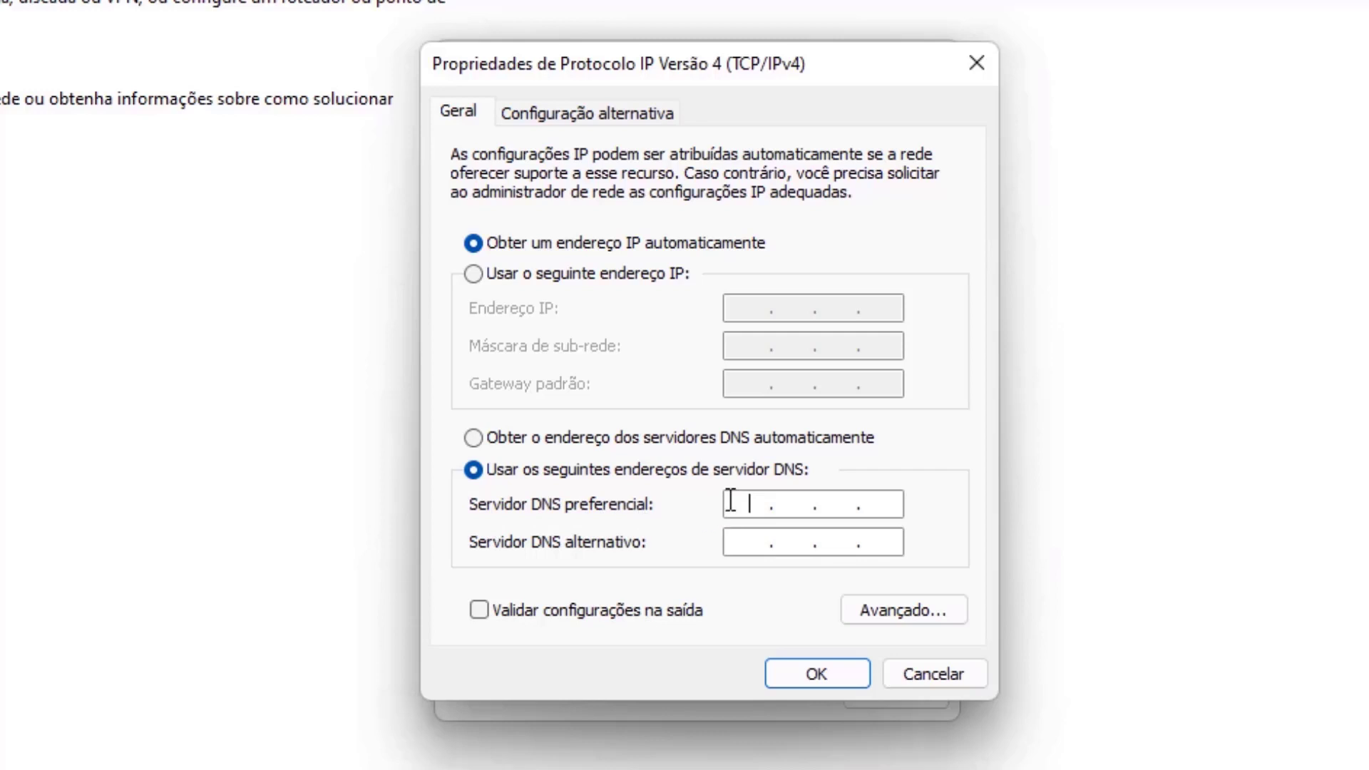
type("8.8.8.8")
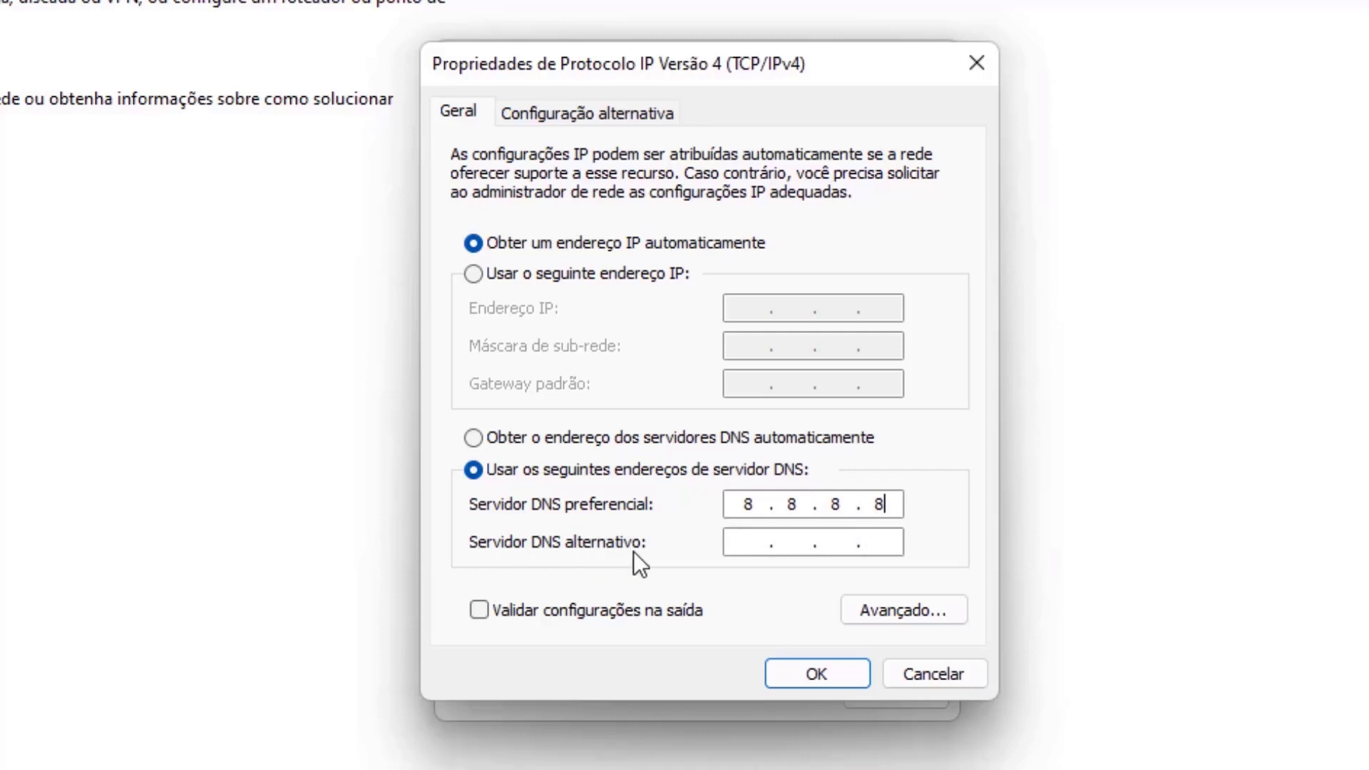
left_click(754, 549)
type("8.8.4.4")
left_click(816, 673)
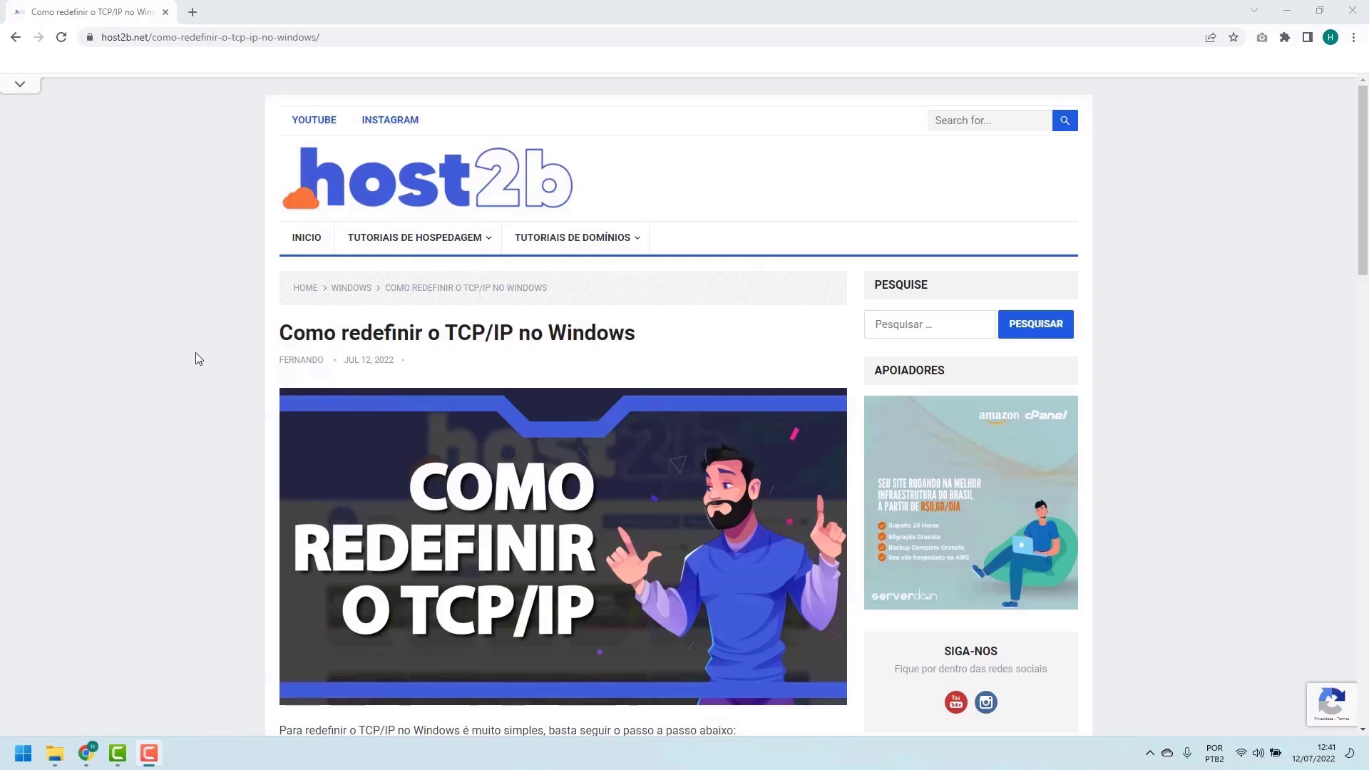
Search Windows for cmd and open Prompt de Comando as administrator.
scroll(196, 357, "down", 5)
scroll(200, 359, "down", 1)
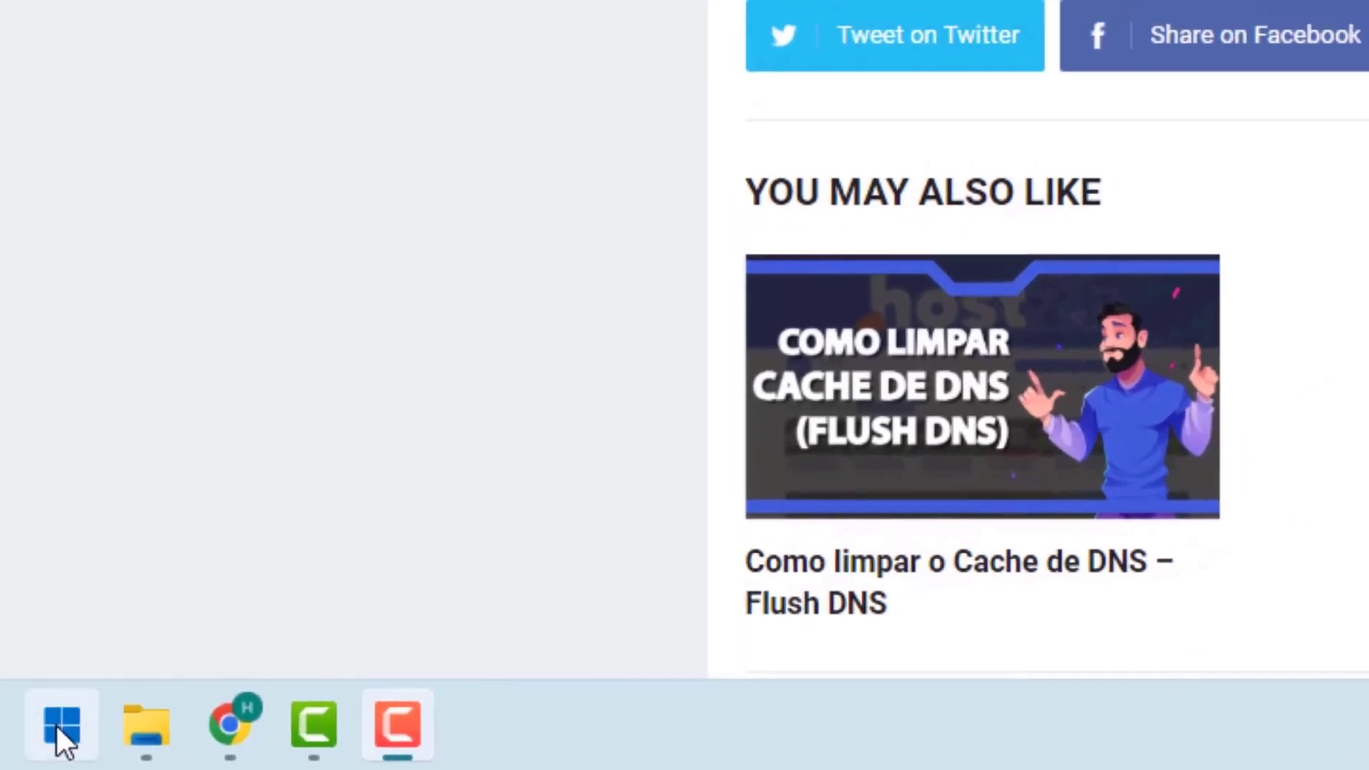
left_click(60, 721)
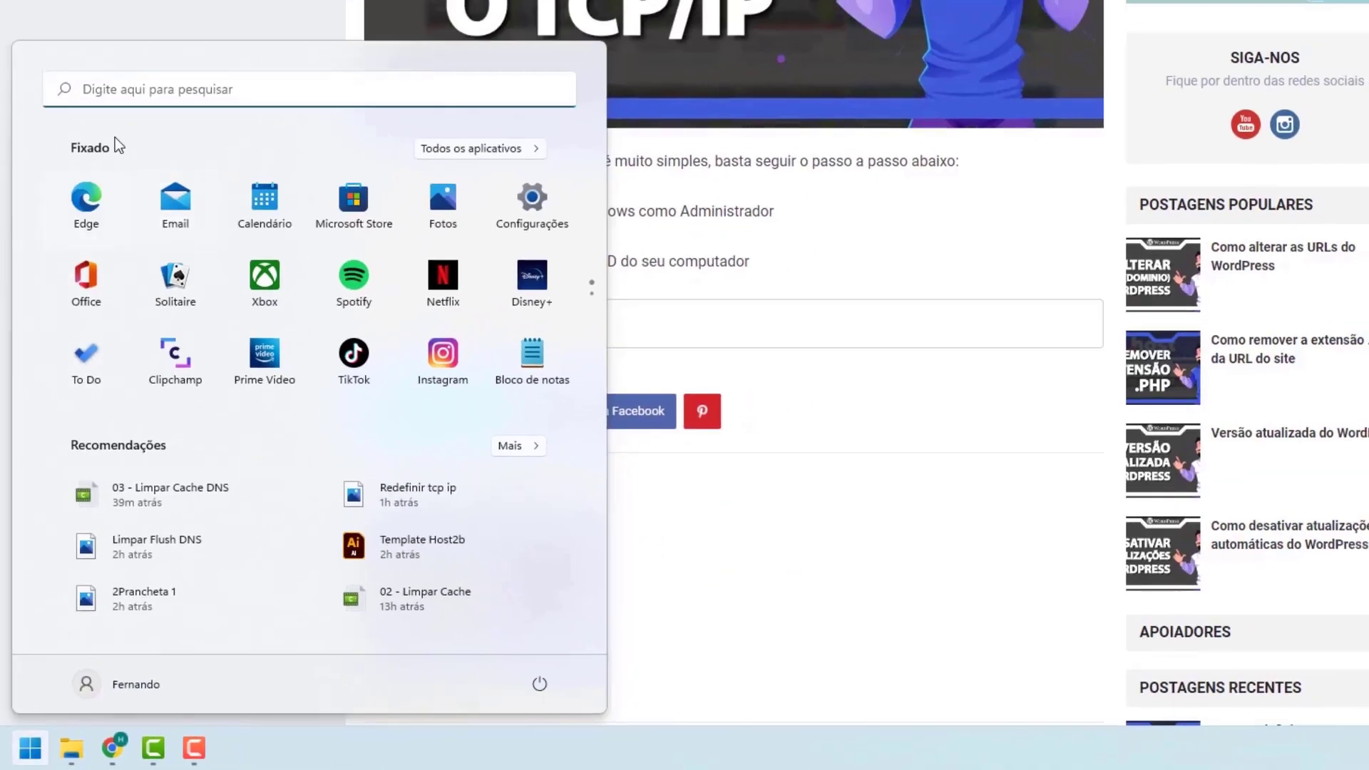
type("cmd")
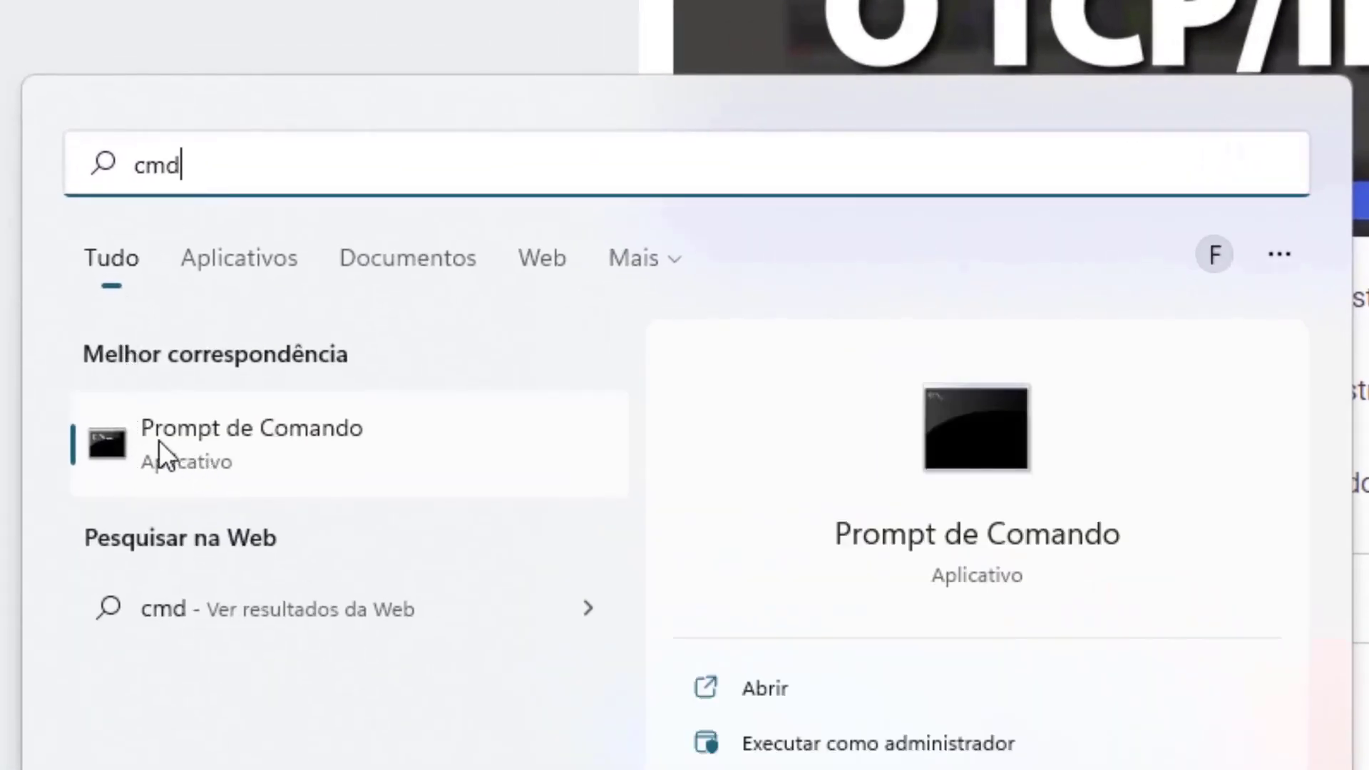
right_click(204, 433)
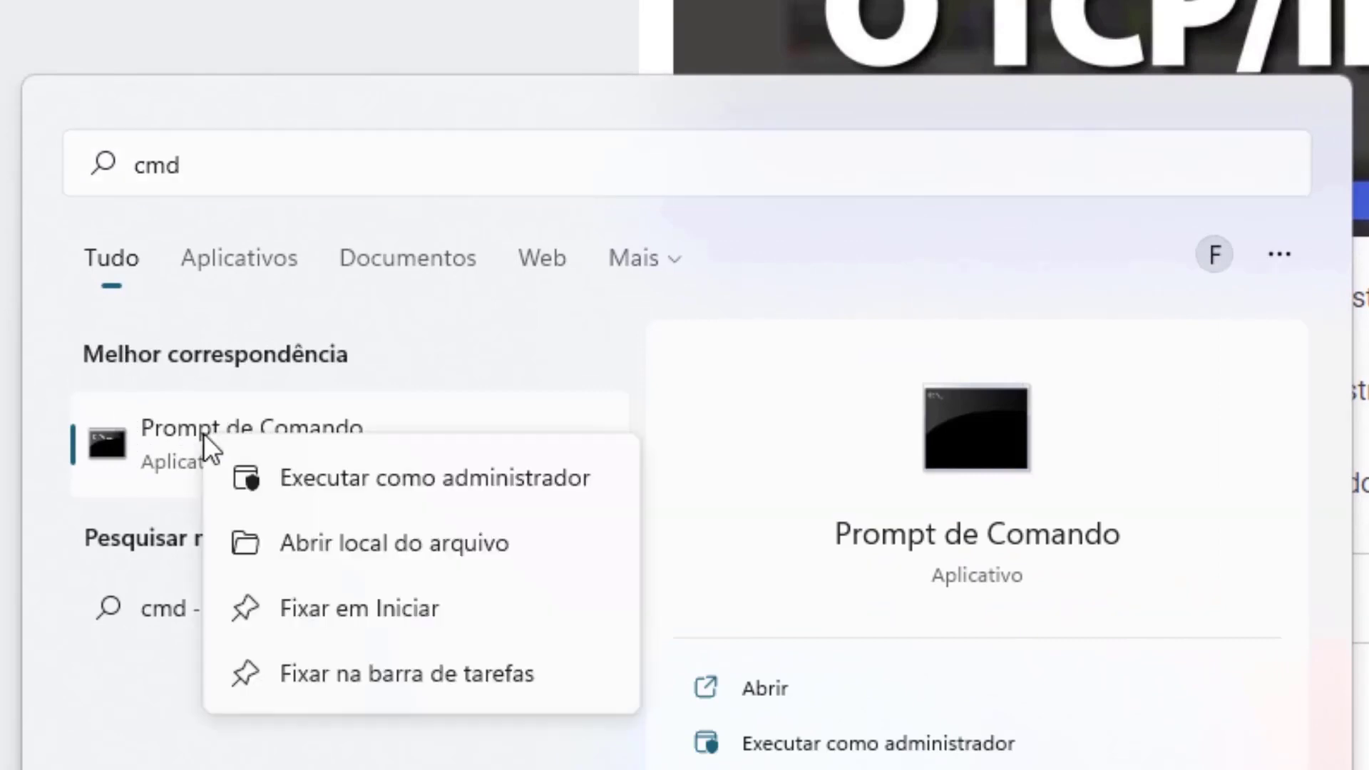
left_click(391, 478)
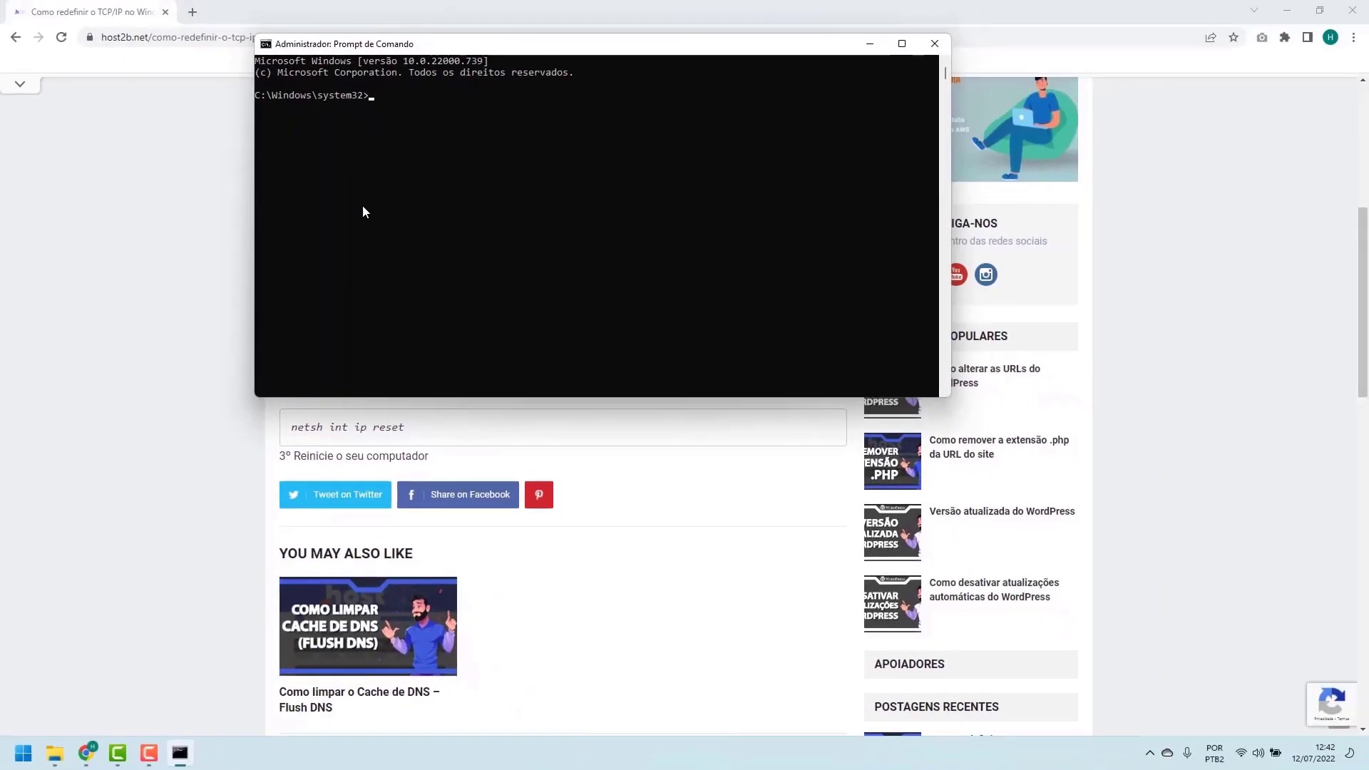
Reset TCP/IP by running netsh int ip reset in the administrator Command Prompt.
left_click(212, 312)
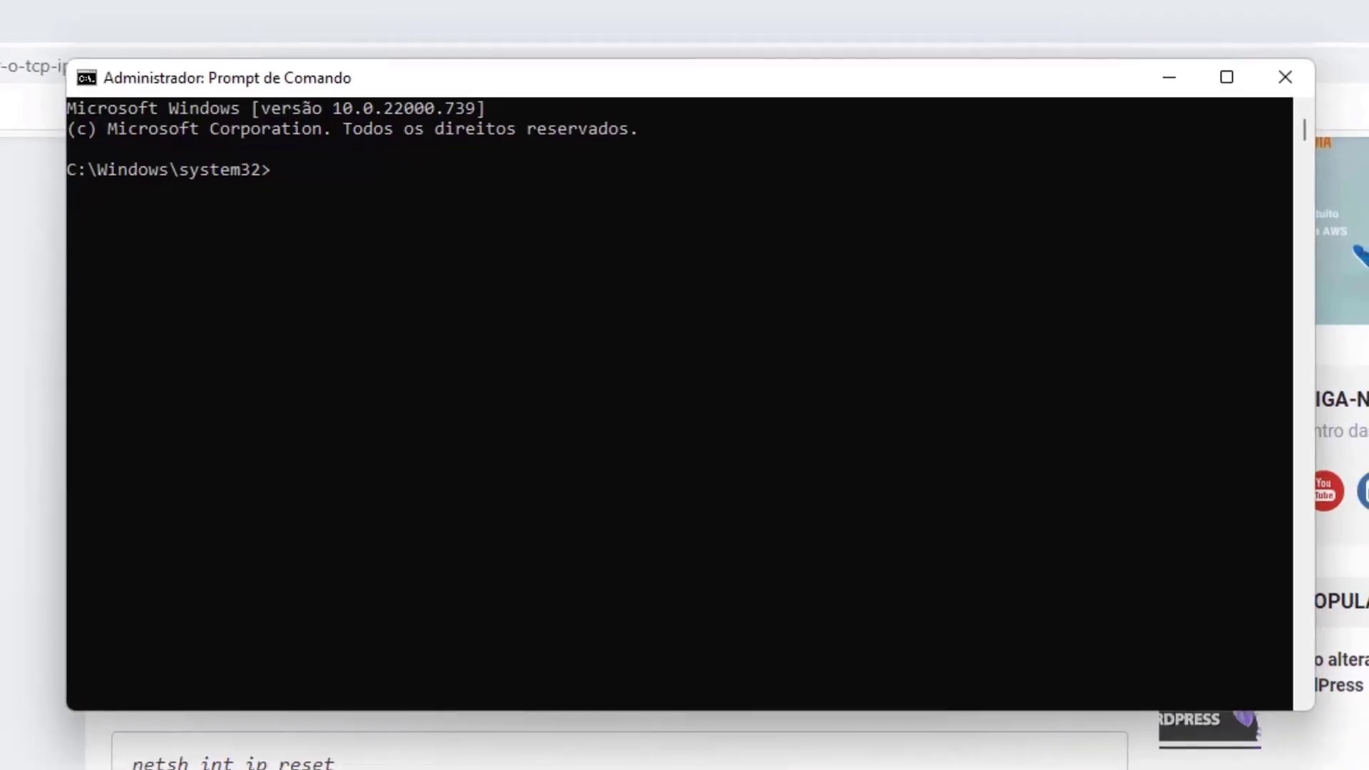
left_click(613, 517)
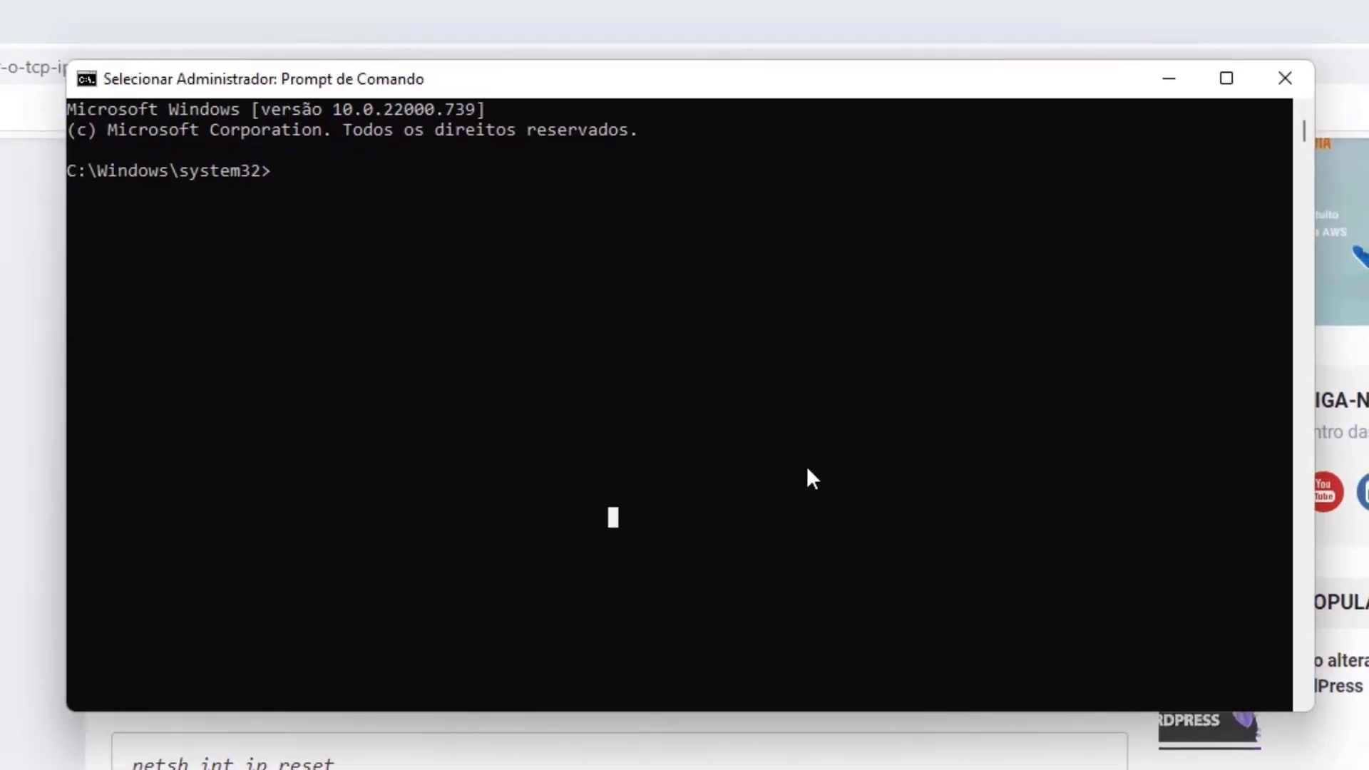
type("netsh int ")
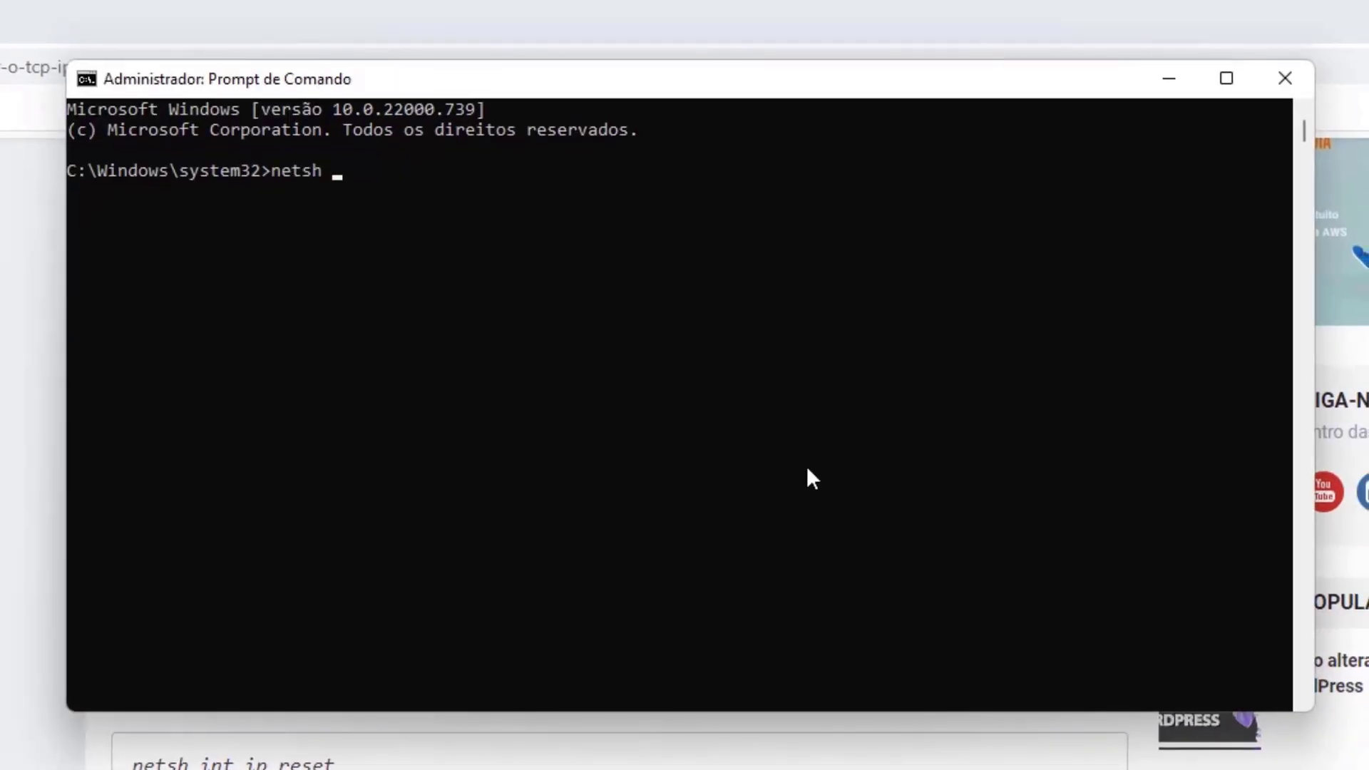
type("ip reset")
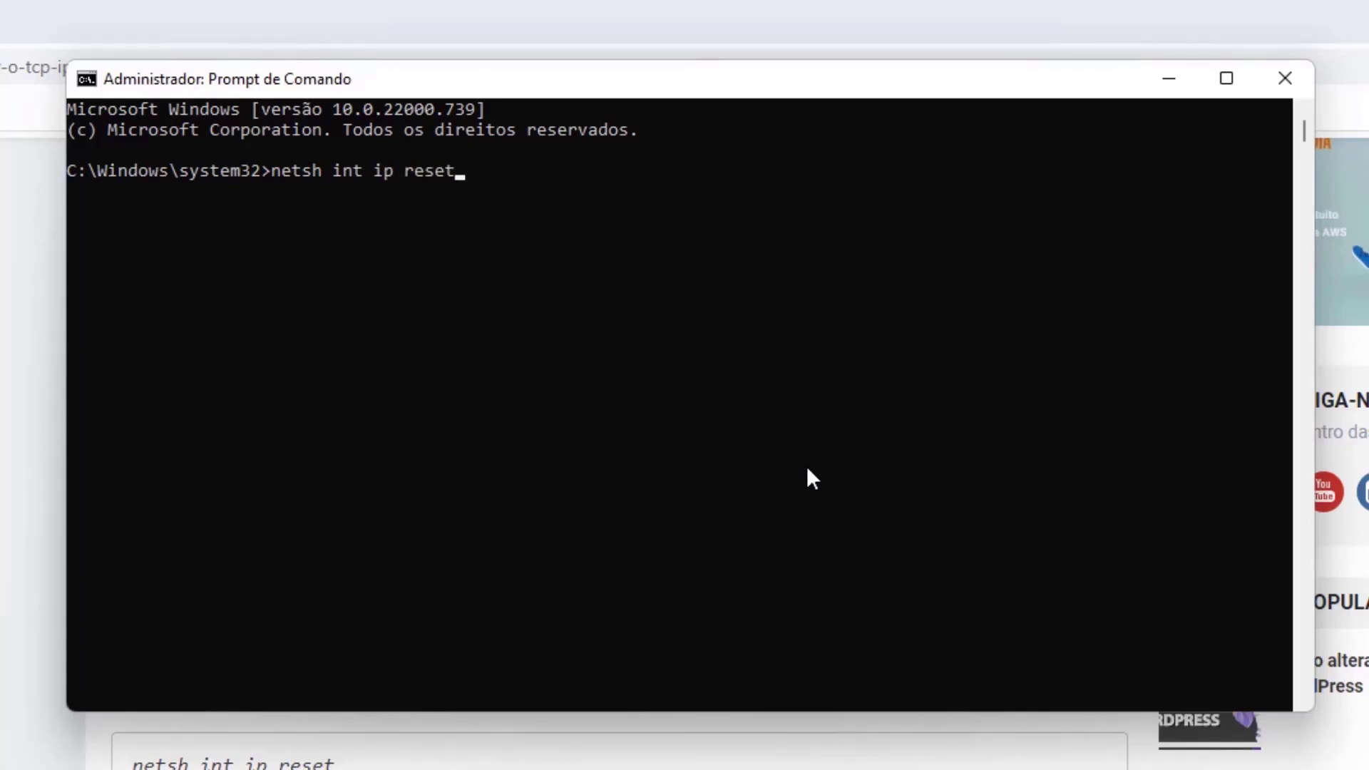
key("Return")
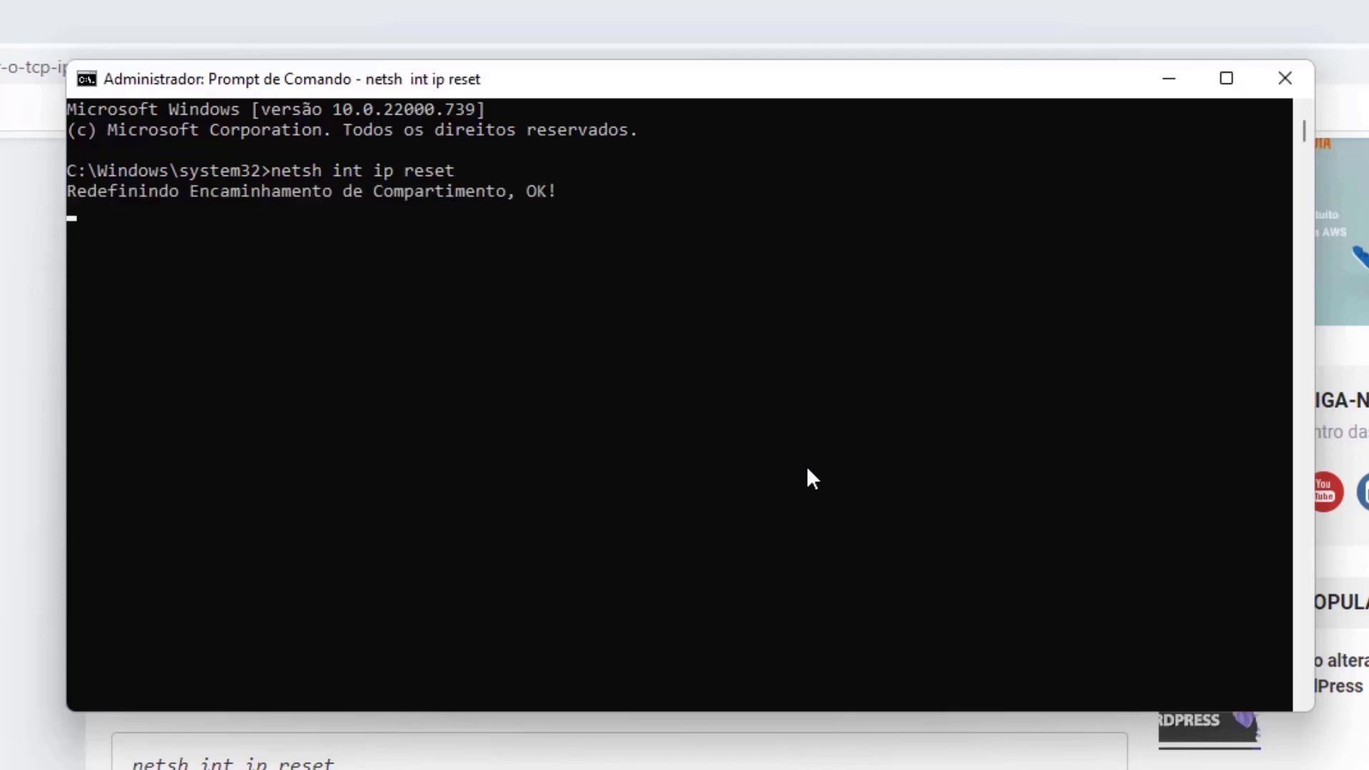